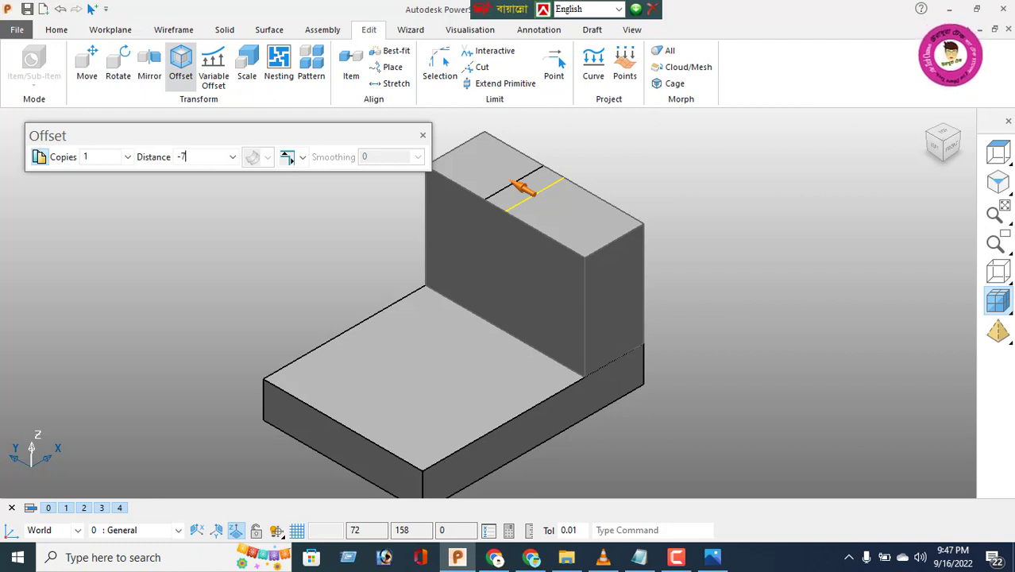
Complete the -7 offset of the centre line across the upright block's top face.
left_click(423, 135)
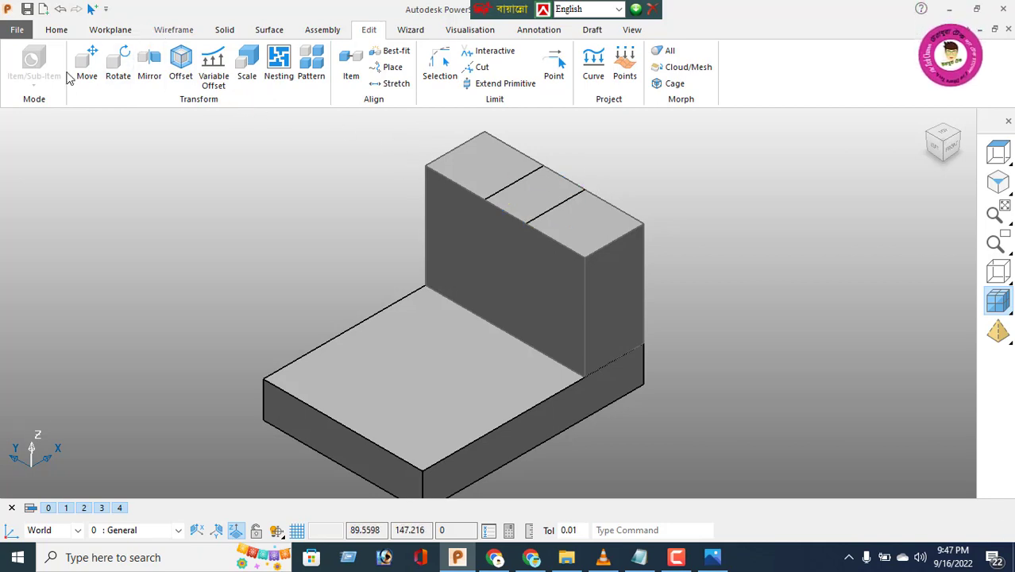
Draw a line joining the rear ends of the two cross lines on the upright's top face and offset a copy by -12.
left_click(542, 165)
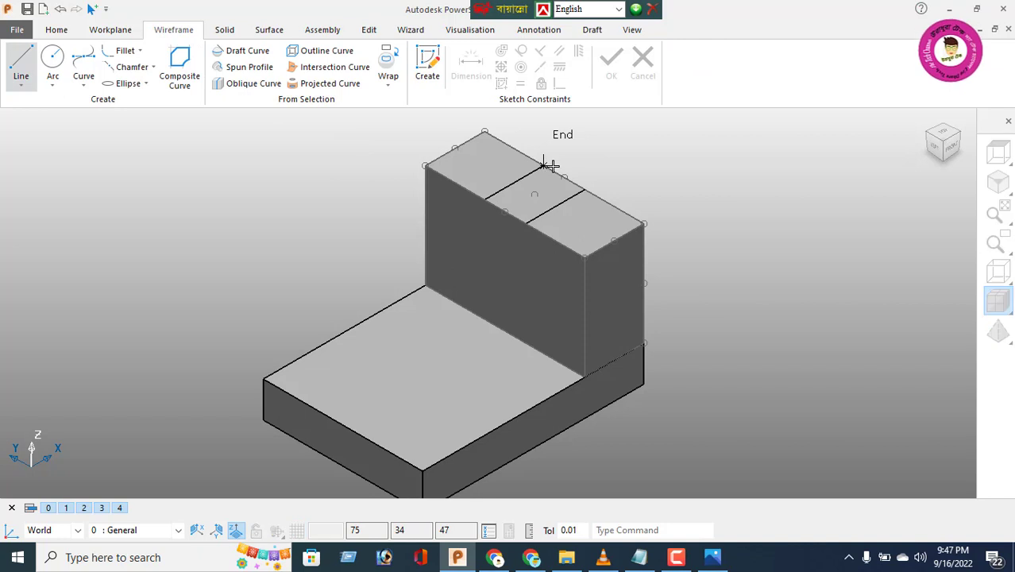
left_click(584, 191)
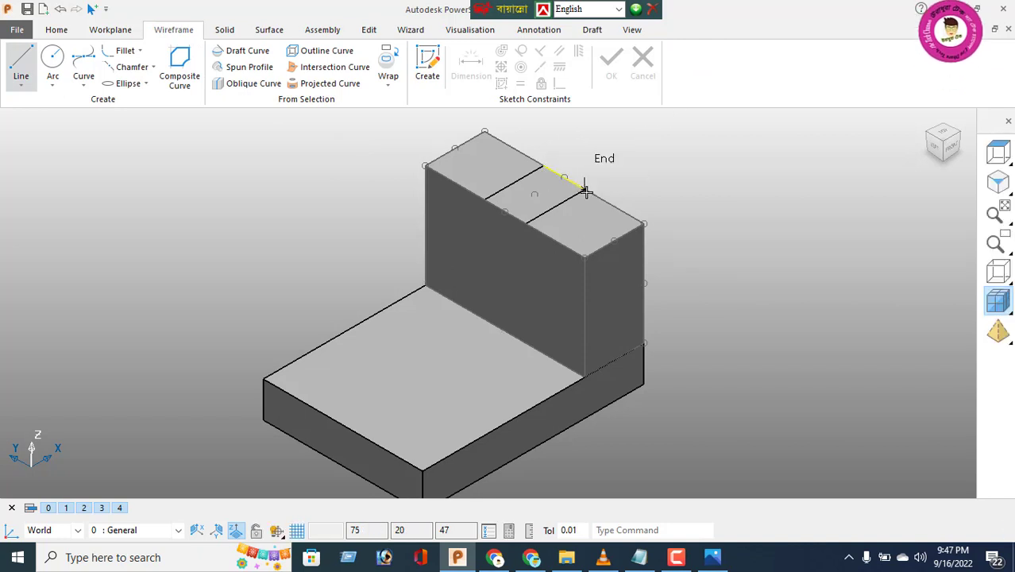
left_click(711, 558)
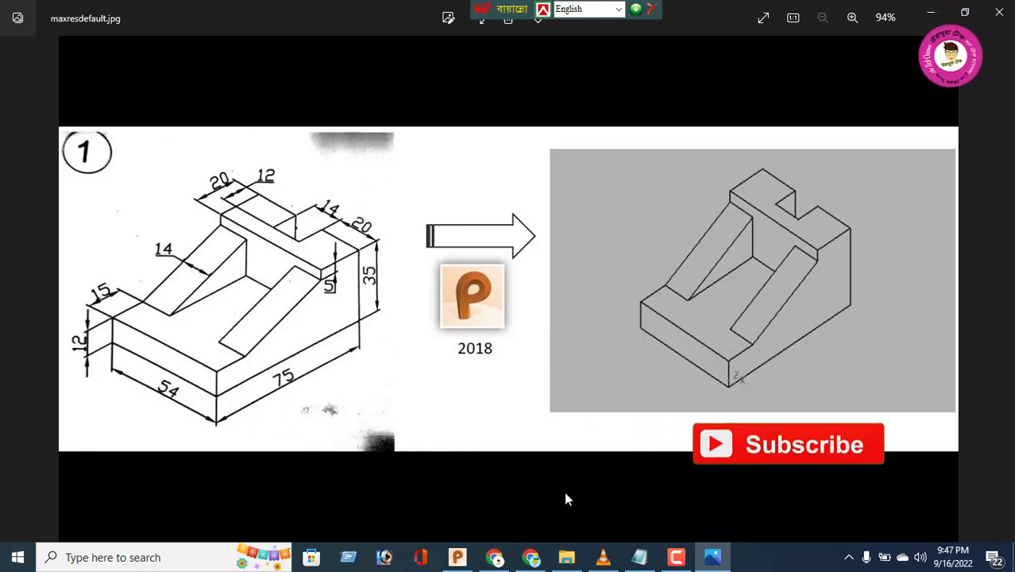
left_click(461, 559)
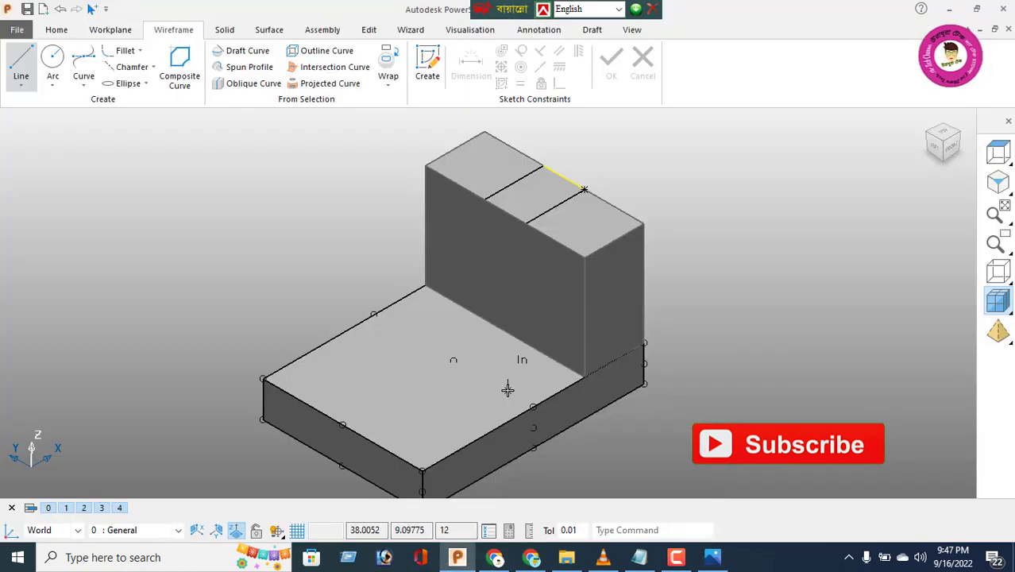
left_click(369, 32)
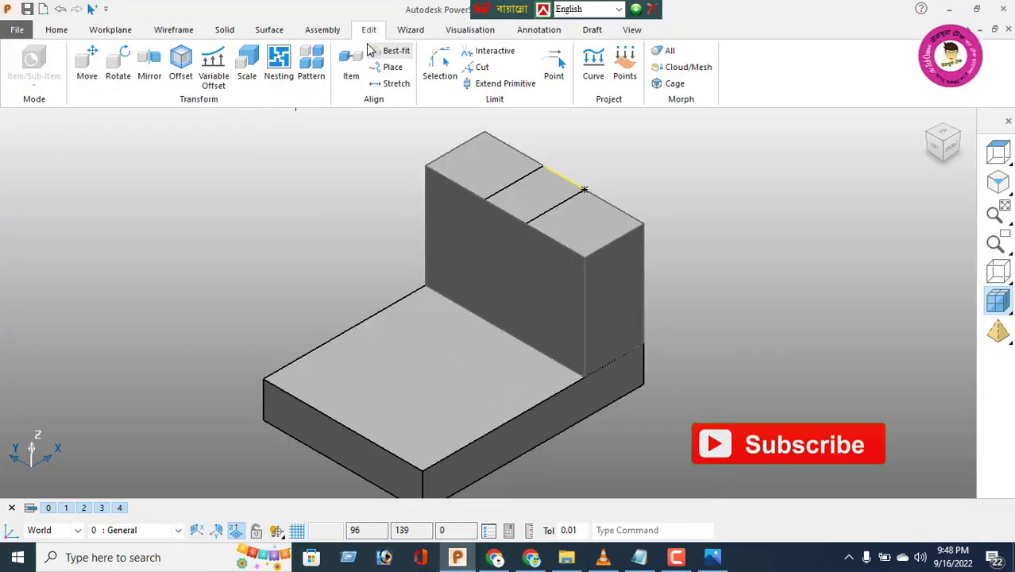
left_click(181, 65)
left_click(212, 156)
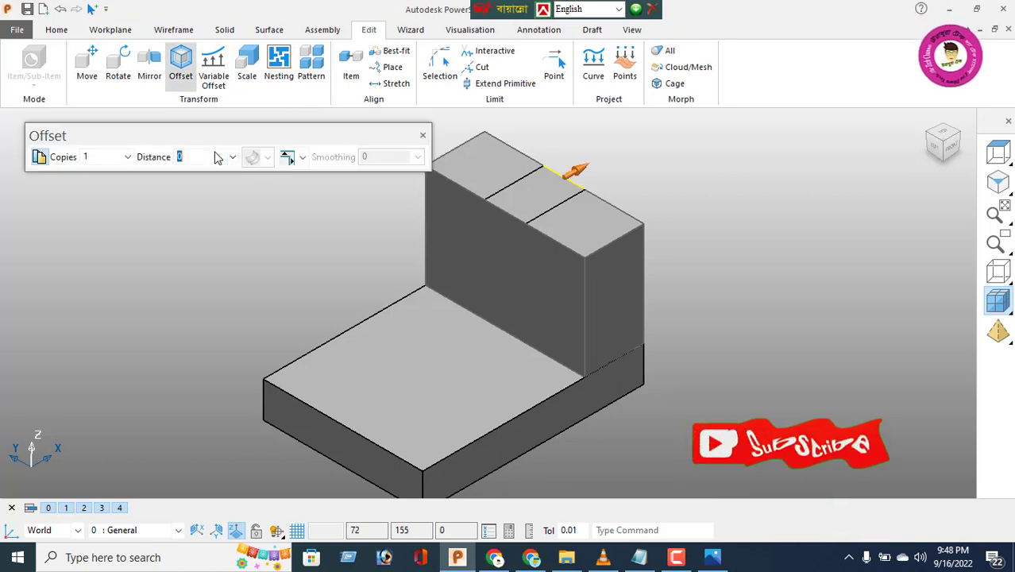
type("-12")
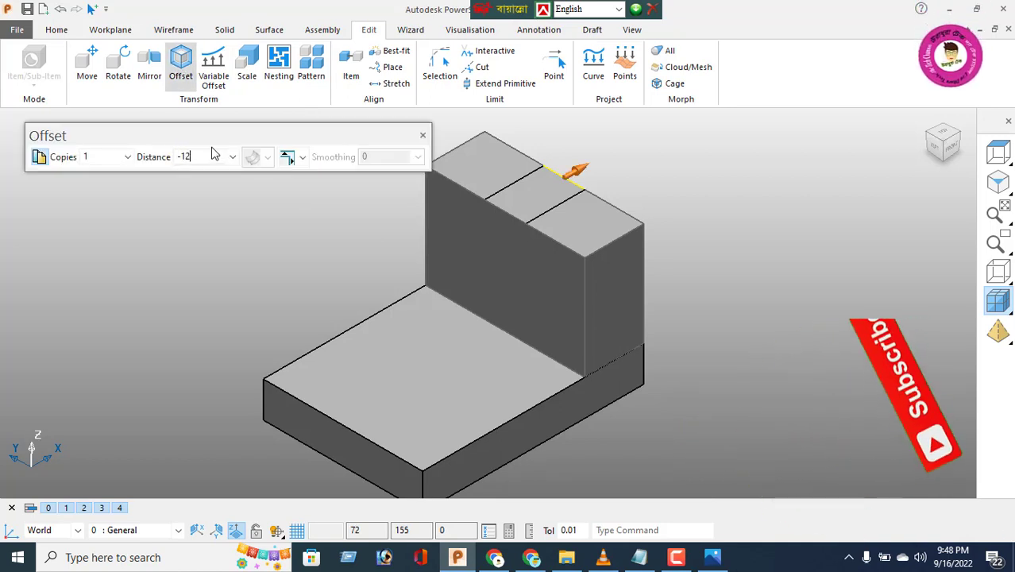
key("Return")
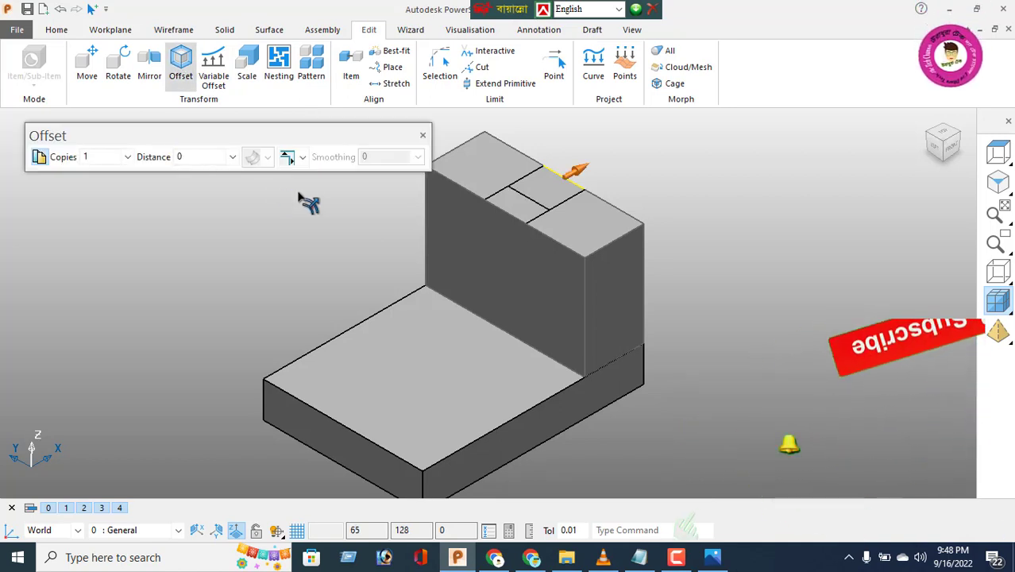
left_click(423, 137)
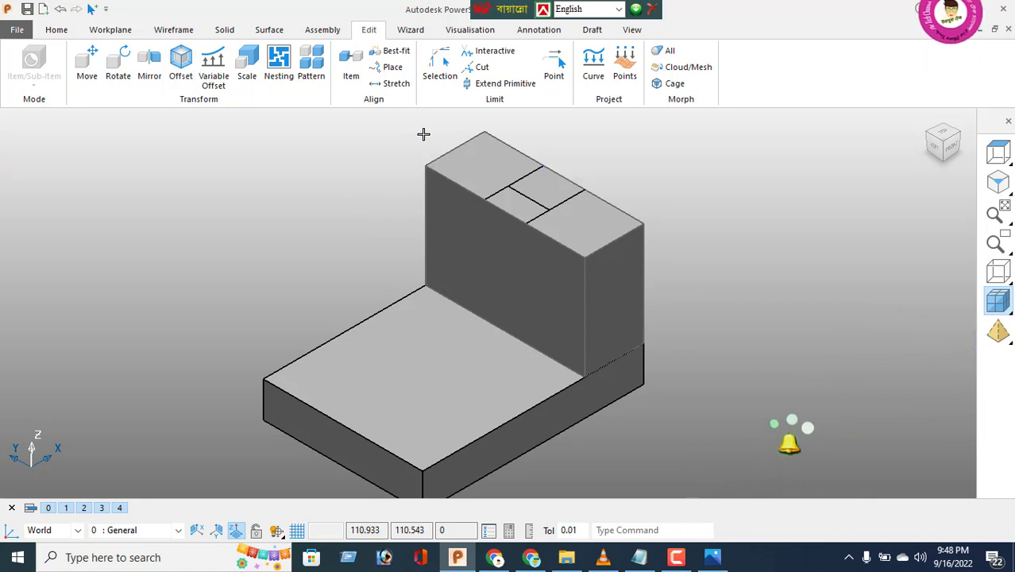
Create a closed composite curve around the rear rectangle between the two cross lines on the upright's top face.
left_click(170, 31)
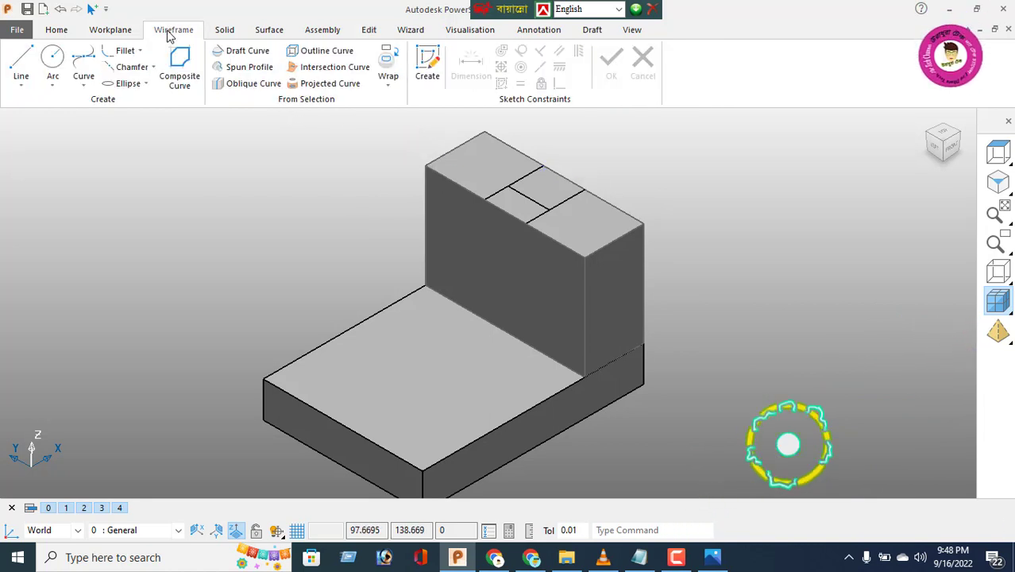
left_click(175, 79)
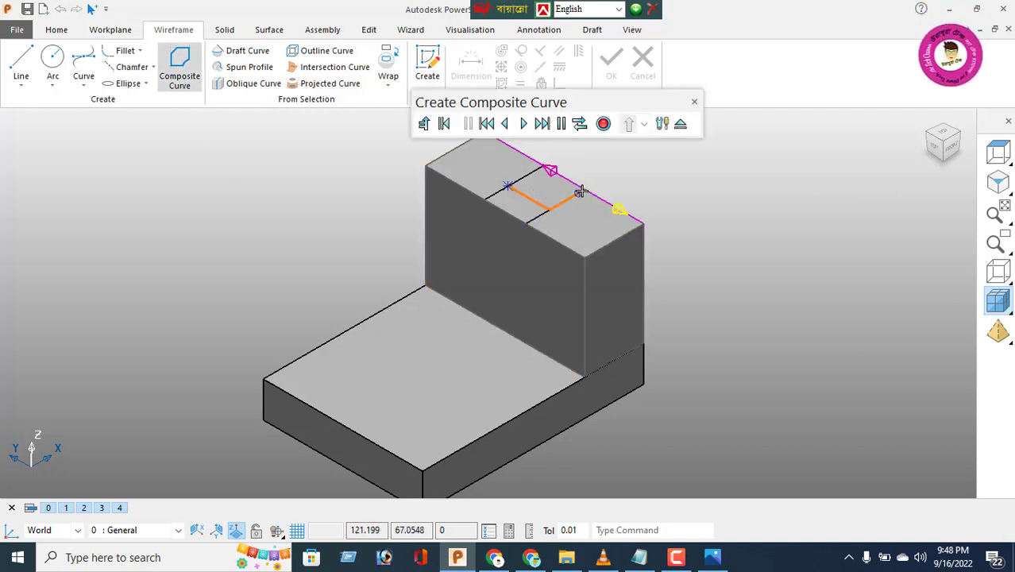
left_click(553, 171)
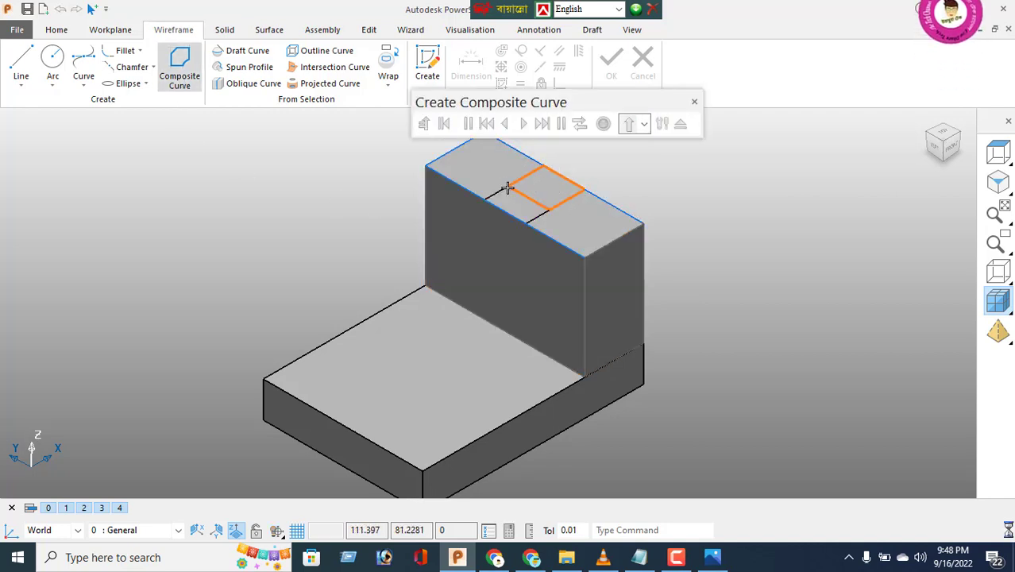
left_click(603, 123)
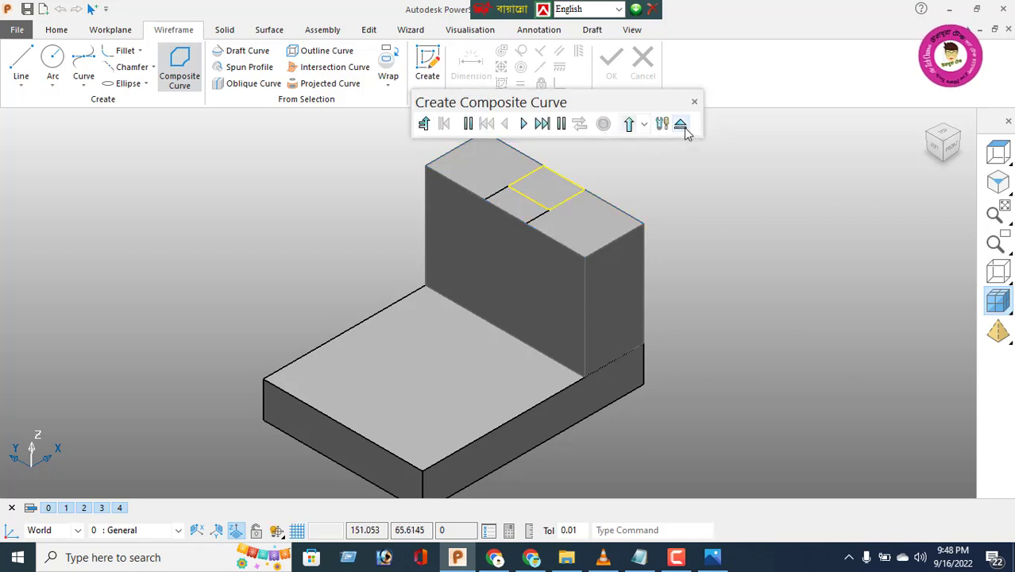
left_click(681, 125)
Try to cut the rectangular composite curve out of the base solid as a blind solid cut with a depth of 35.
mouse_move(560, 400)
middle_mouse_down()
mouse_move(421, 396)
mouse_move(611, 306)
mouse_move(297, 254)
mouse_move(618, 232)
mouse_move(600, 220)
middle_mouse_up()
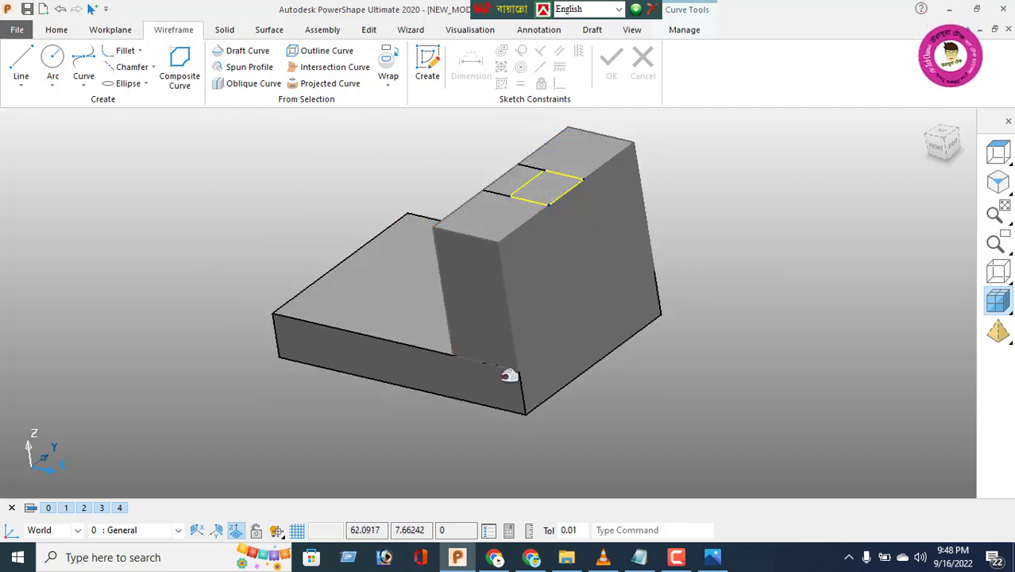
left_click(225, 31)
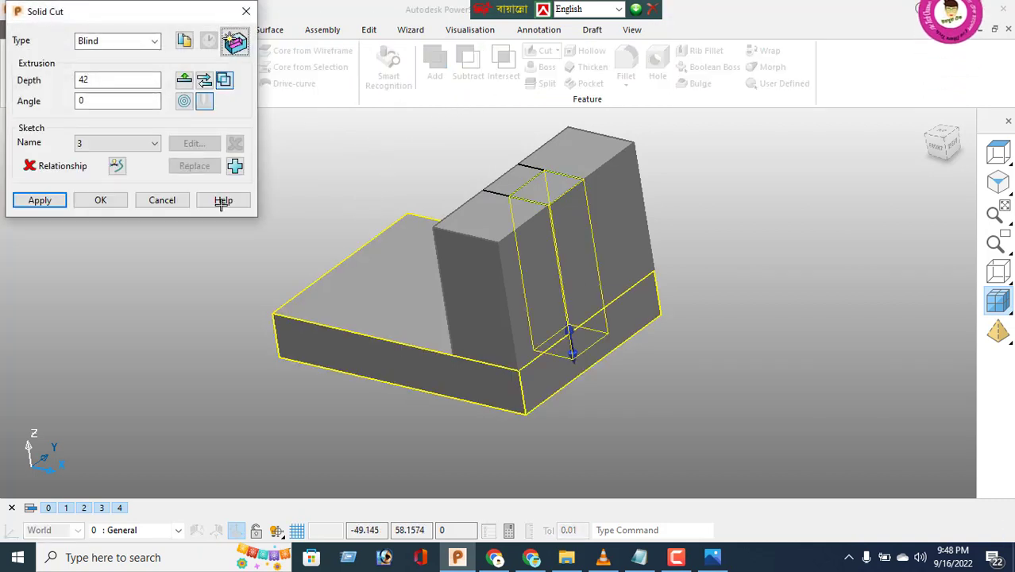
double_click(110, 81)
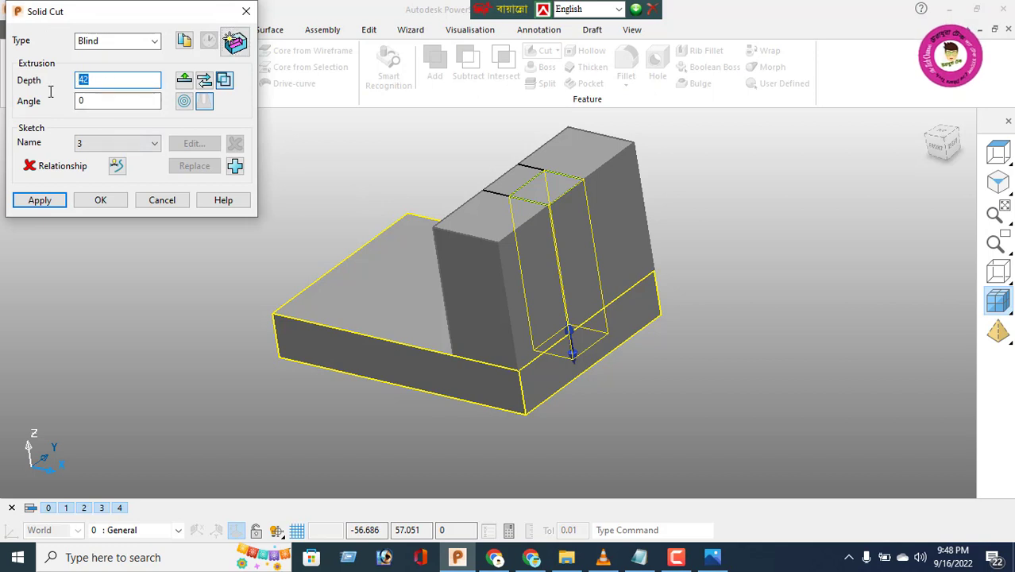
type("35")
key("Return")
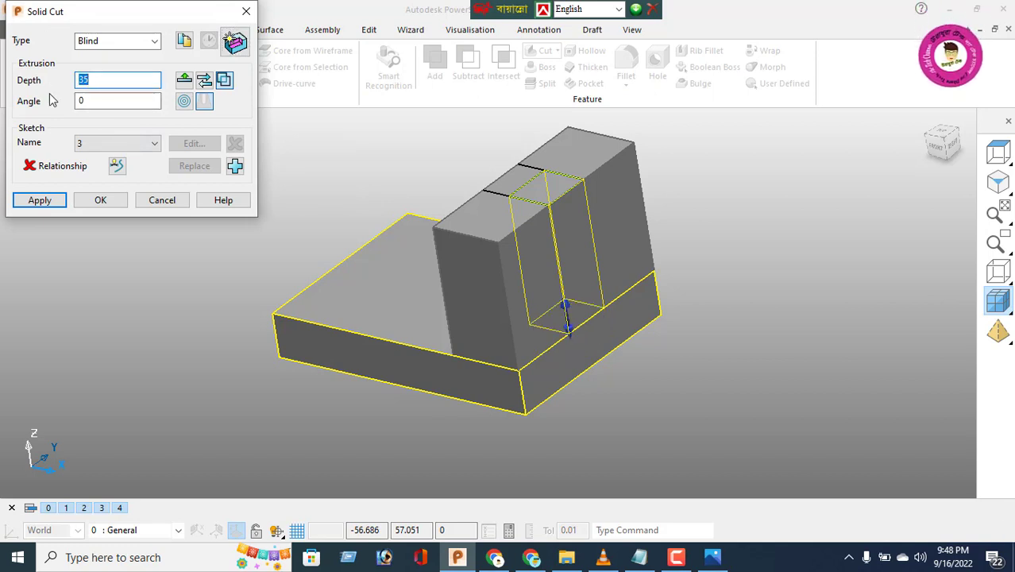
left_click(49, 203)
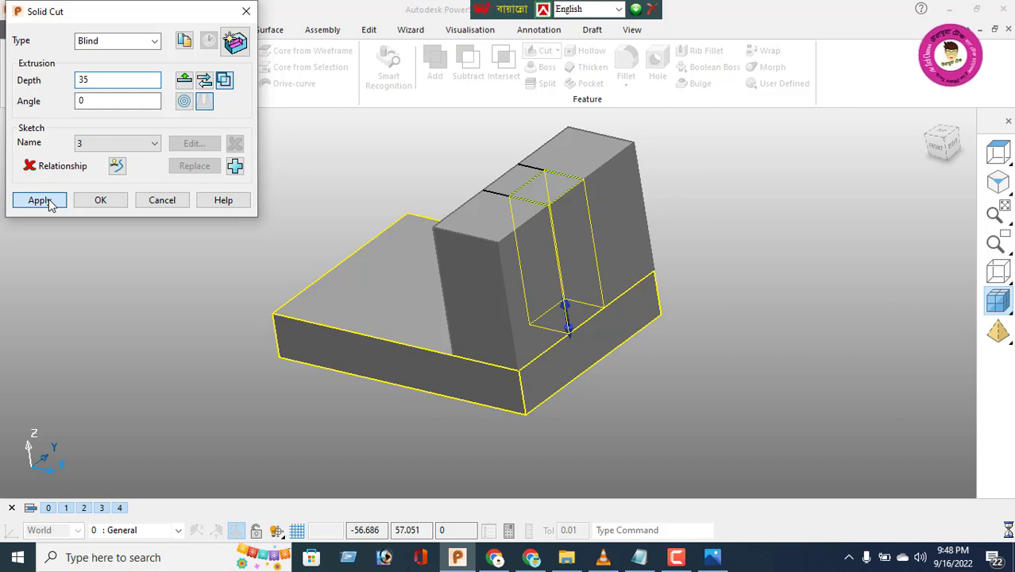
left_click(166, 206)
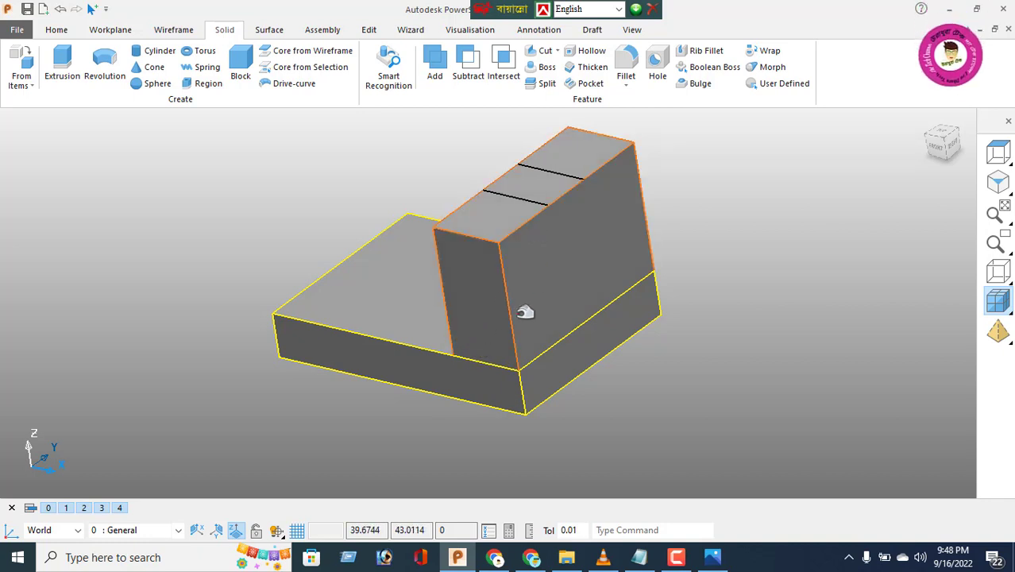
Join the upright block to the base plate with a Boolean addition, using the base as primary and the upright as secondary selection.
left_click(435, 71)
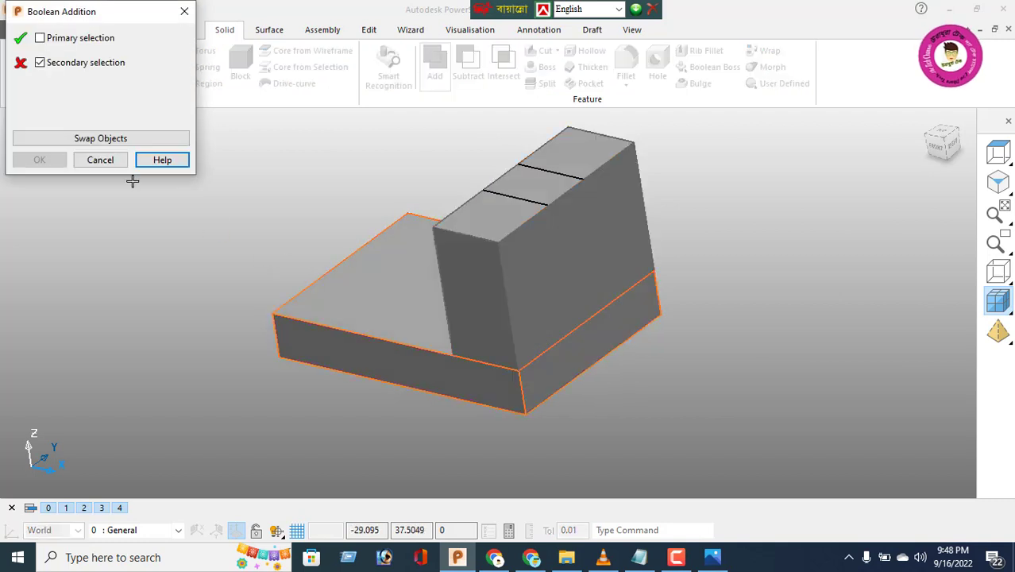
left_click(503, 318)
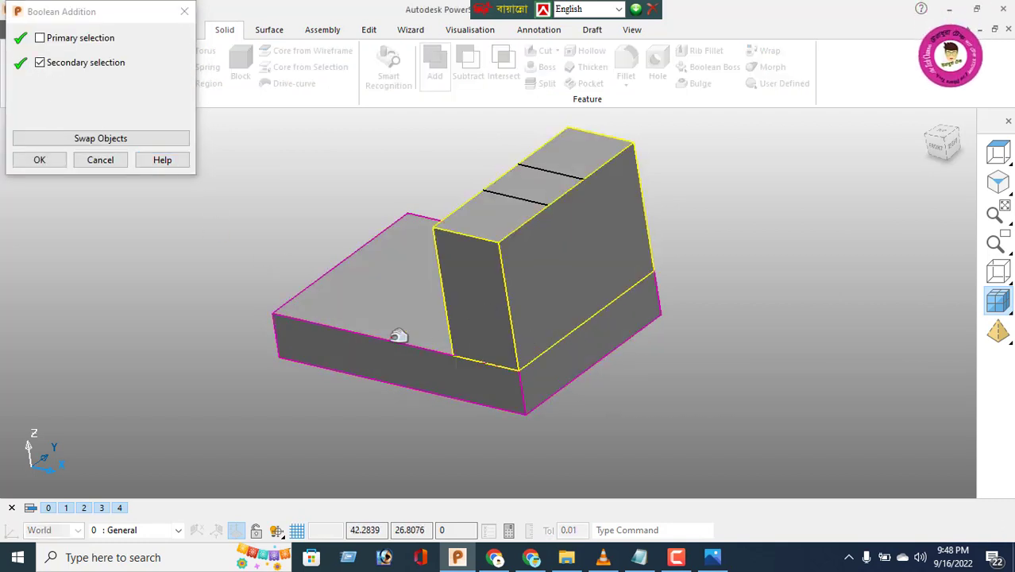
left_click(38, 162)
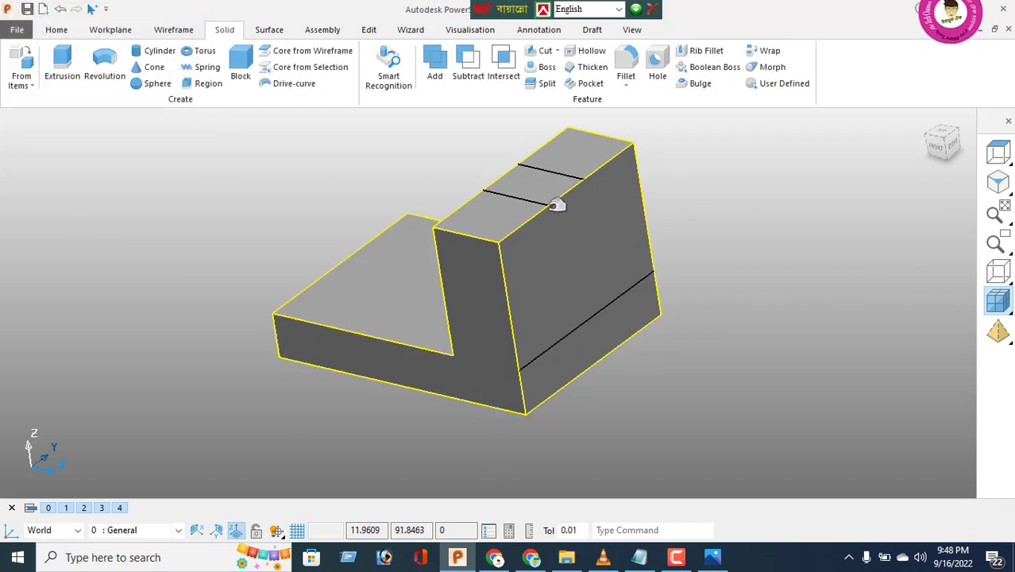
Draw a line along the upright's rear top edge joining the ends of the two cross lines.
middle_click_drag(556, 205, 592, 231)
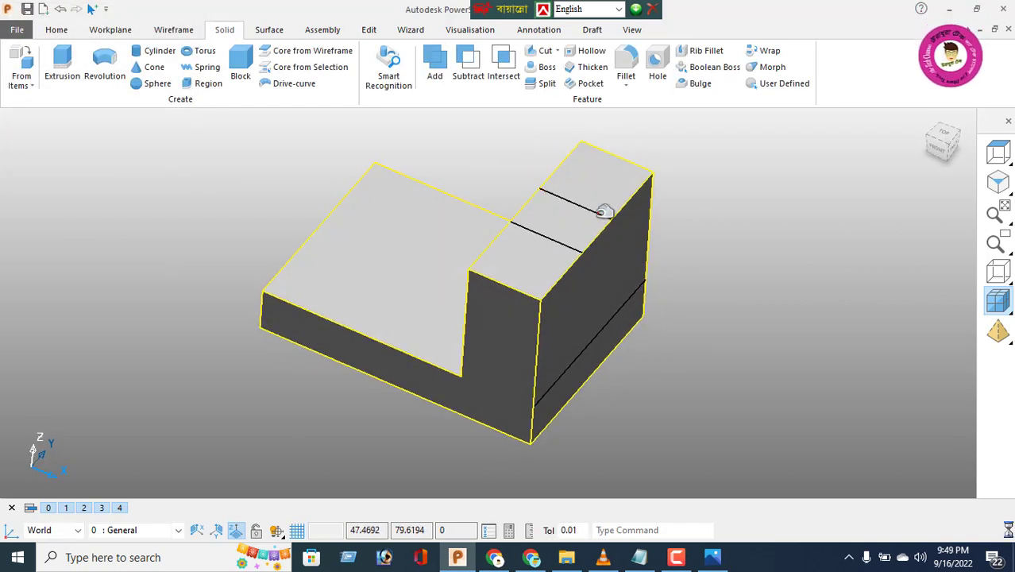
left_click(601, 213)
middle_click_drag(575, 308, 670, 337)
middle_click_drag(582, 346, 446, 276)
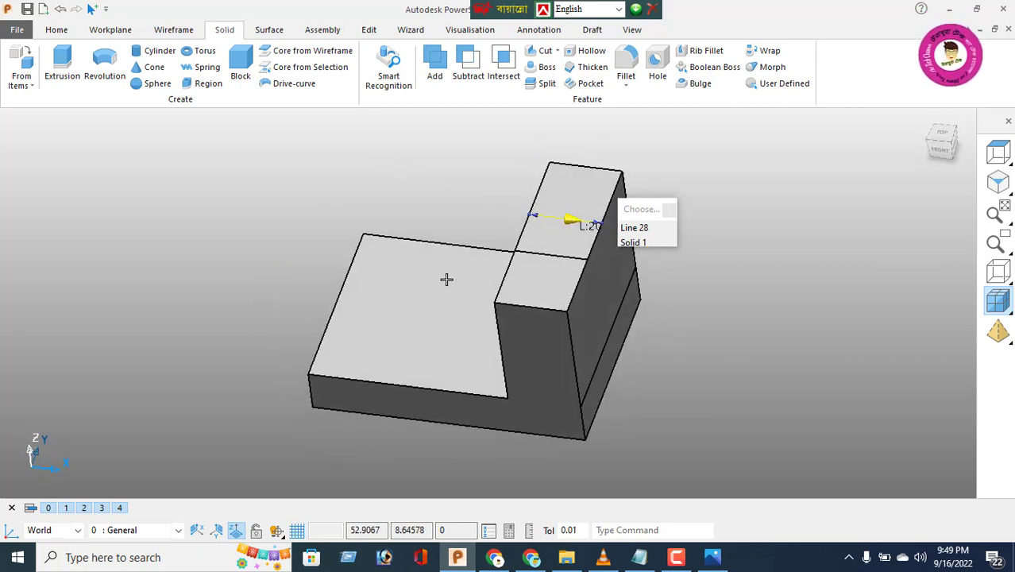
left_click(173, 32)
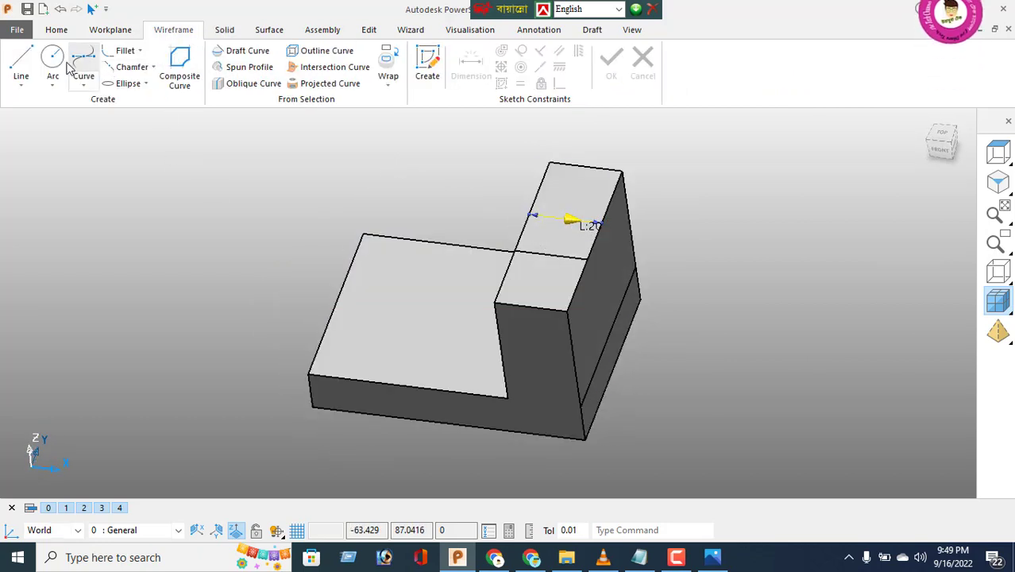
left_click(22, 62)
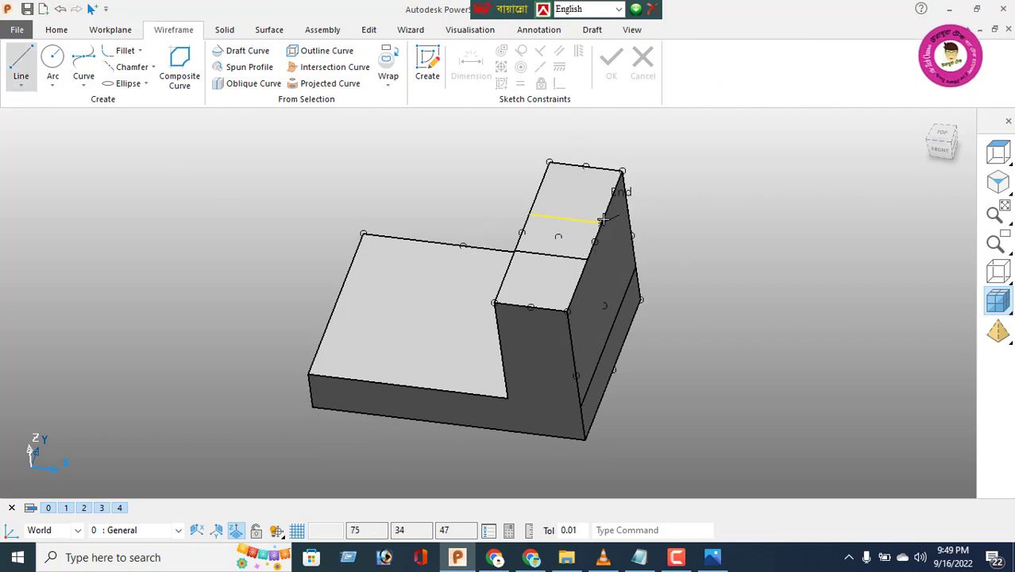
left_click(603, 219)
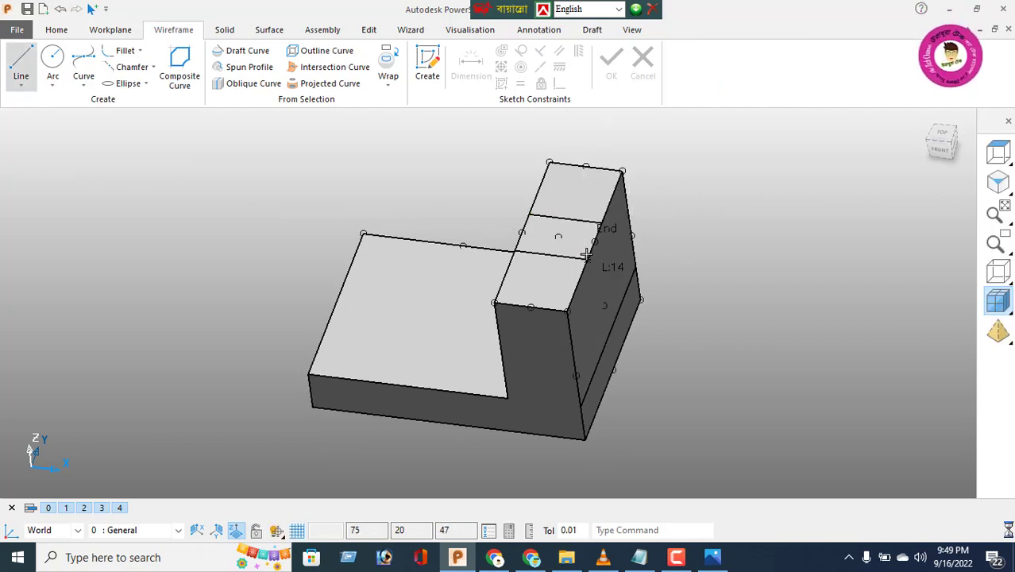
Offset one copy of the rear edge line by -12 across the upright's top face.
middle_click_drag(651, 290, 470, 248)
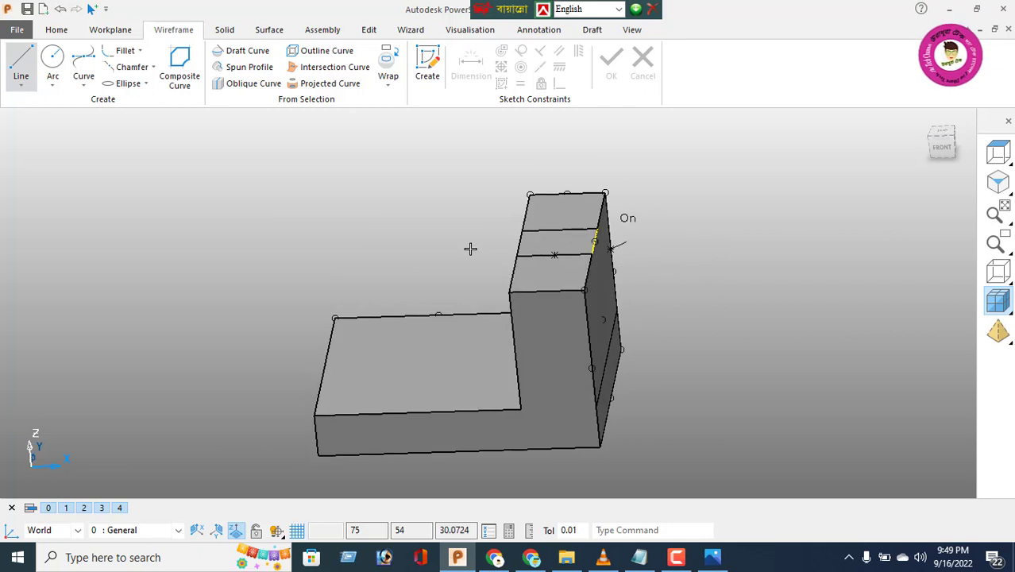
left_click(368, 30)
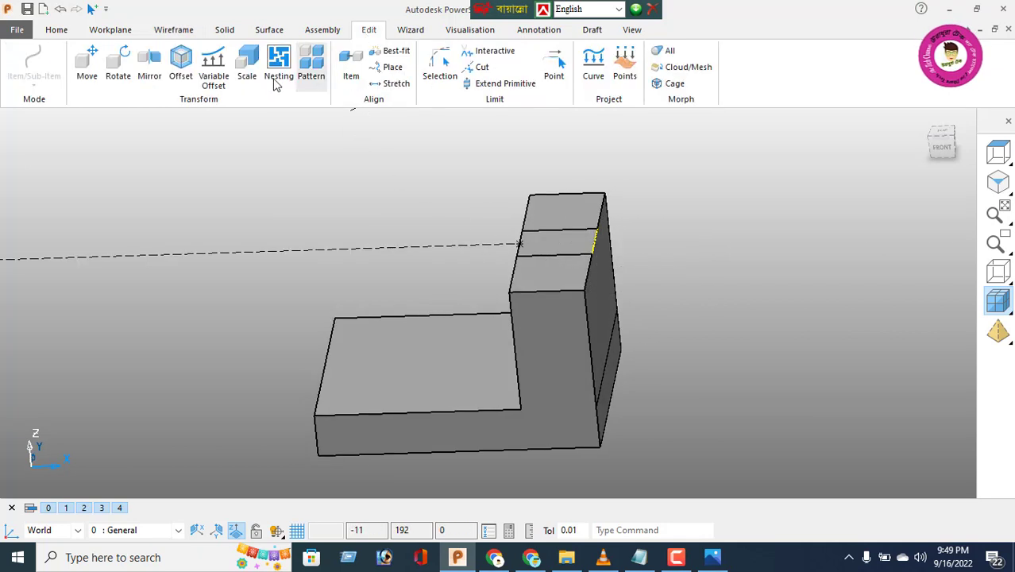
left_click(180, 63)
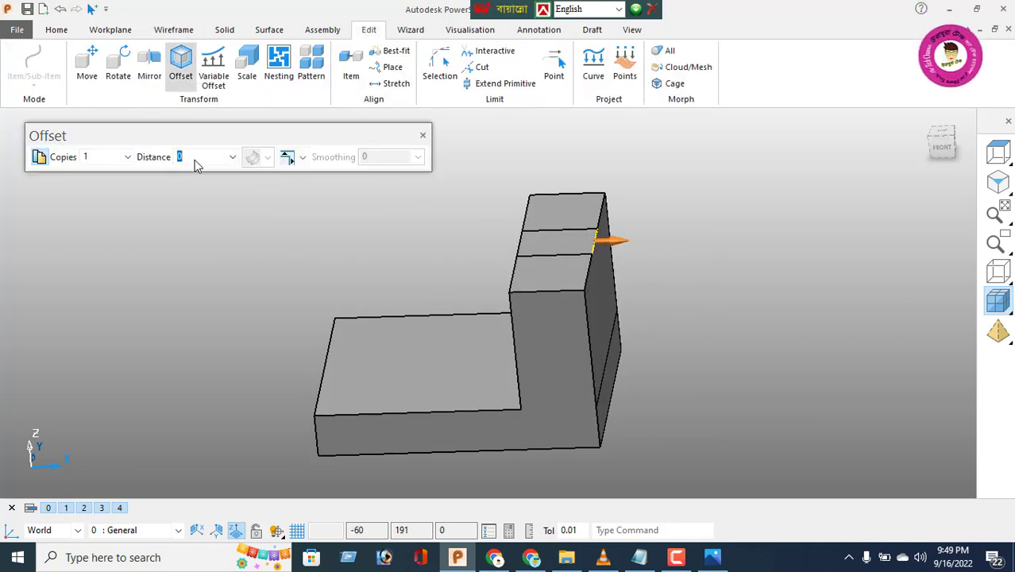
type("-12")
key("Return")
left_click(423, 135)
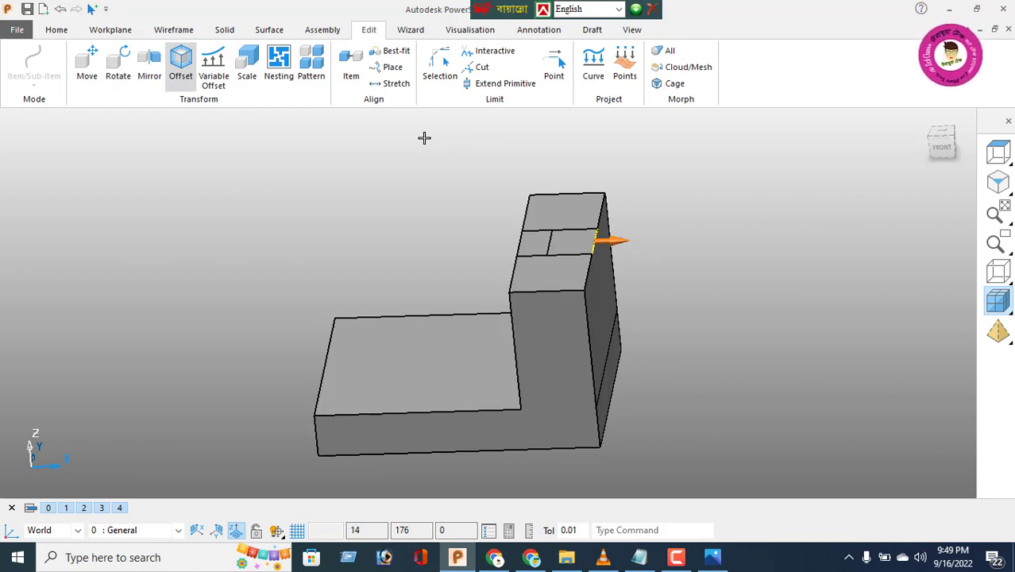
Create a closed composite curve around the rectangle between the two cross lines, the rear edge line and its offset on the upright's top.
left_click(176, 30)
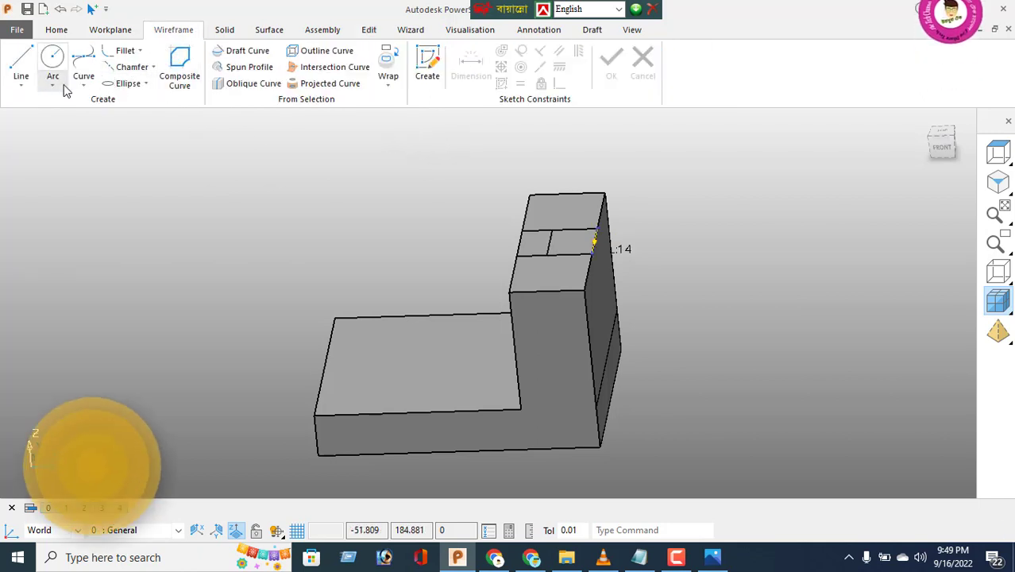
left_click(180, 68)
middle_click_drag(559, 262, 543, 308)
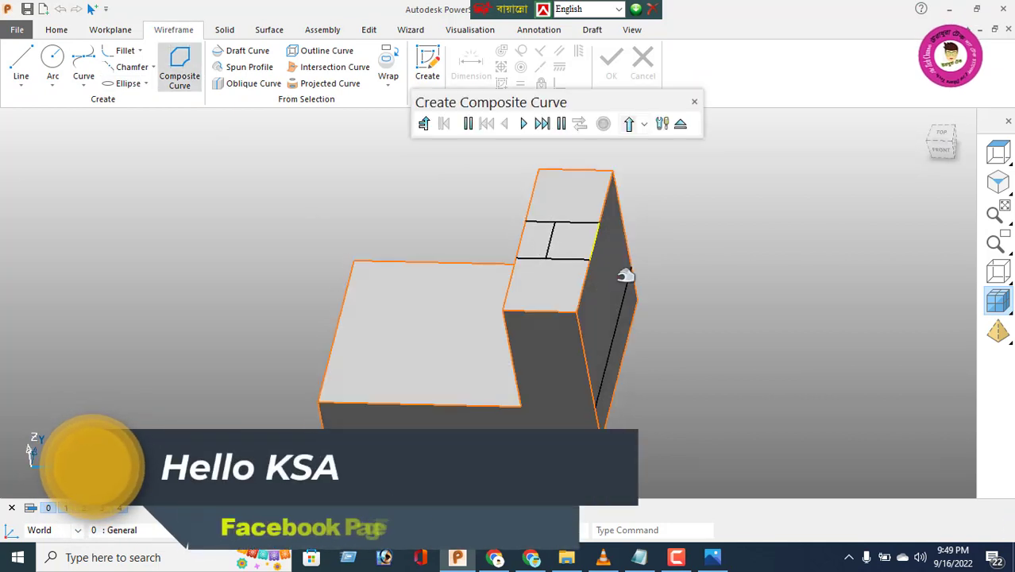
scroll(605, 265, "up", 4)
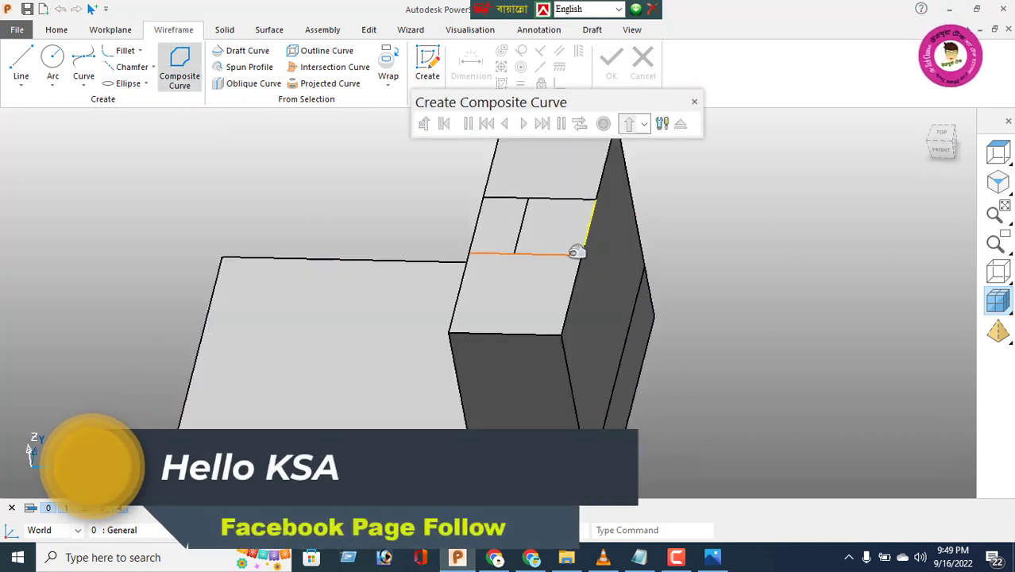
left_click(573, 252)
left_click(590, 223)
left_click(544, 198)
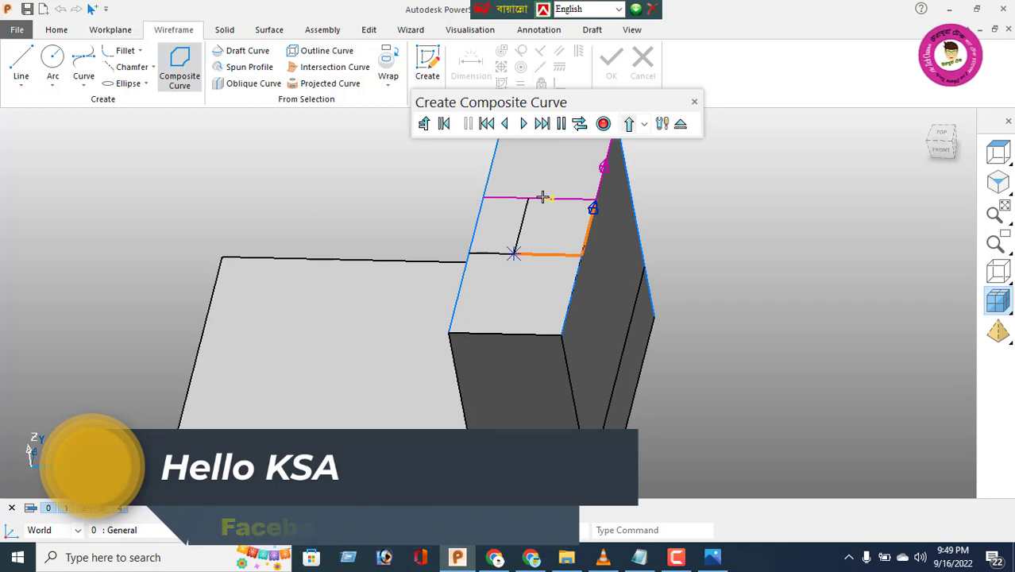
left_click(525, 232)
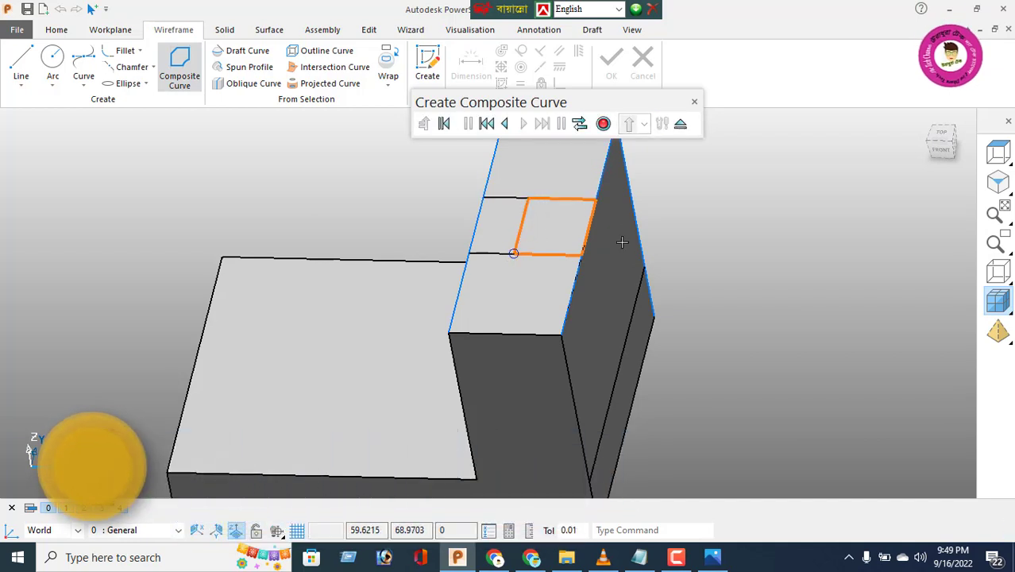
left_click(602, 124)
left_click(678, 126)
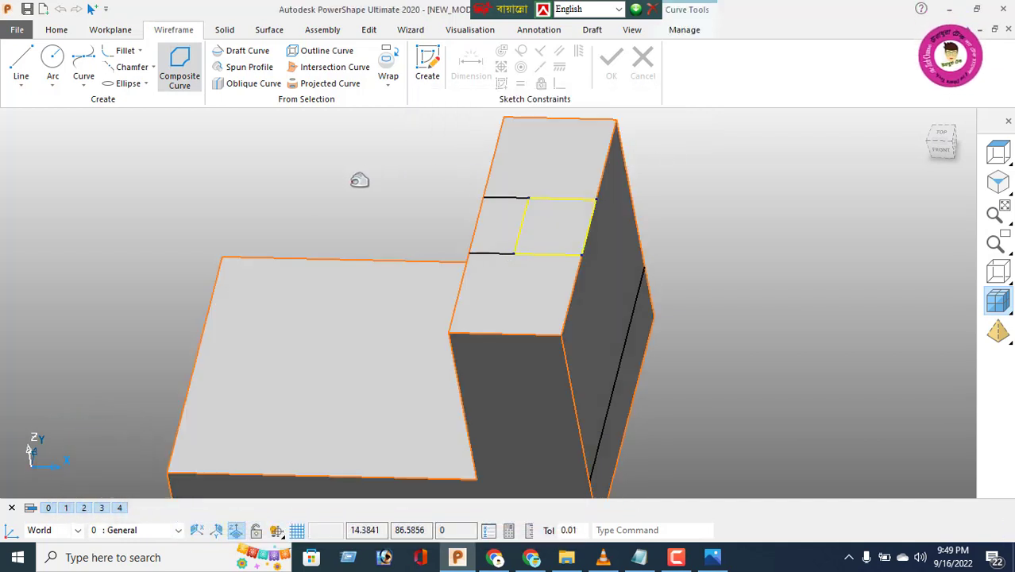
Cut the rectangular composite curve out of the joined solid as a blind solid cut with a depth of 35.
left_click(223, 34)
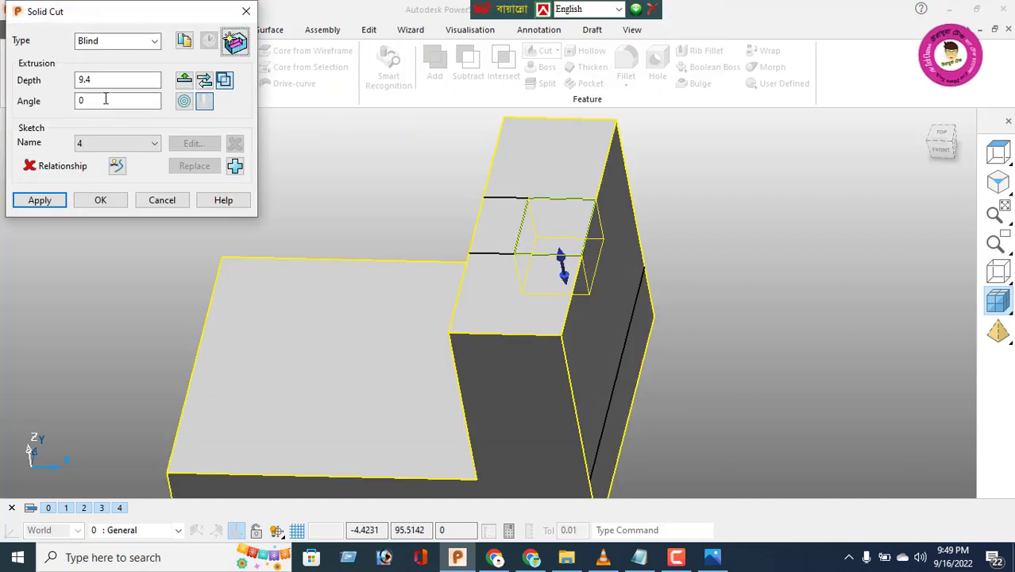
left_click_drag(104, 82, 78, 80)
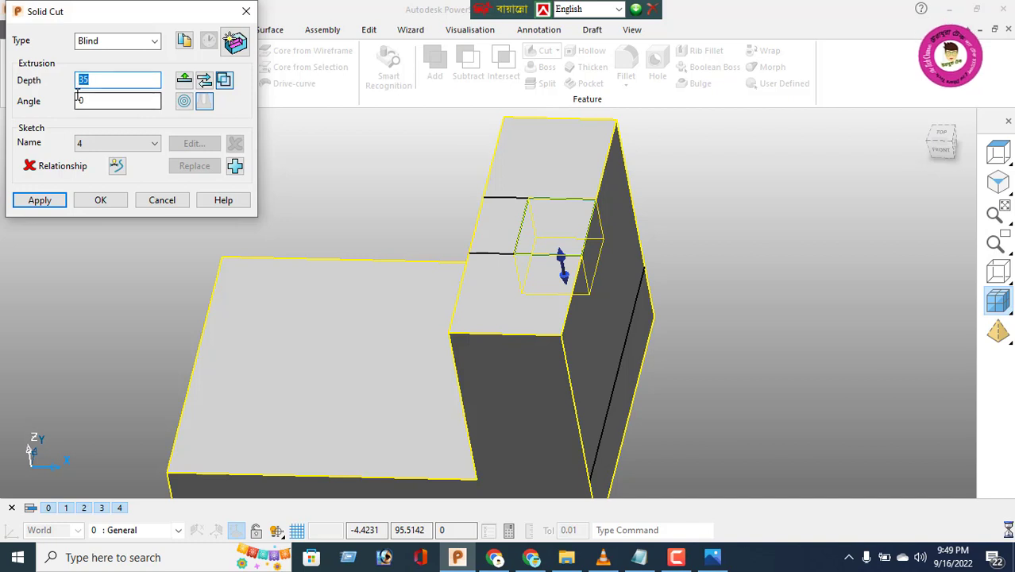
left_click(40, 200)
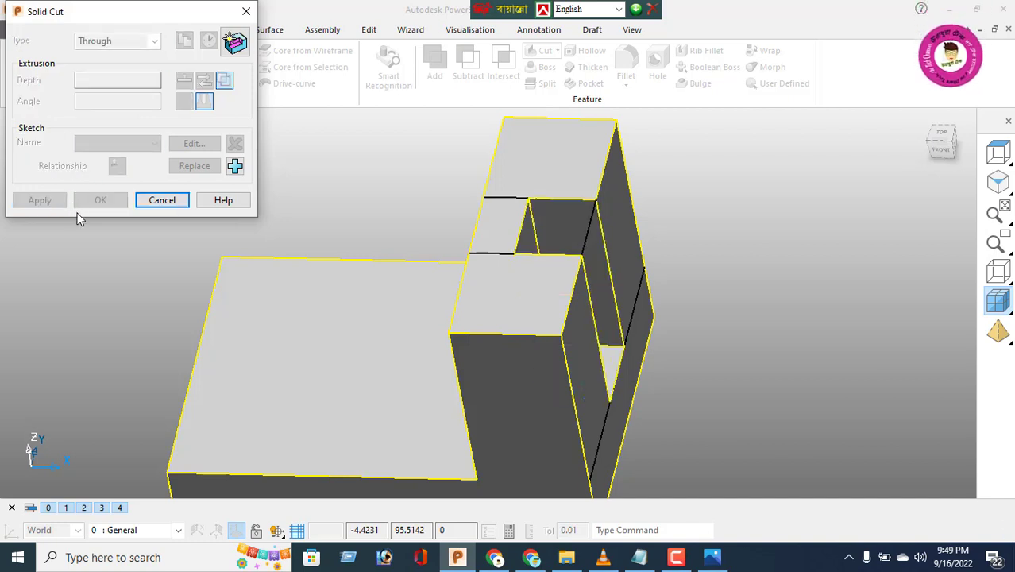
left_click(176, 200)
Delete the leftover construction wireframe from the bracket, keeping only the notched solid.
middle_click_drag(593, 254, 365, 232)
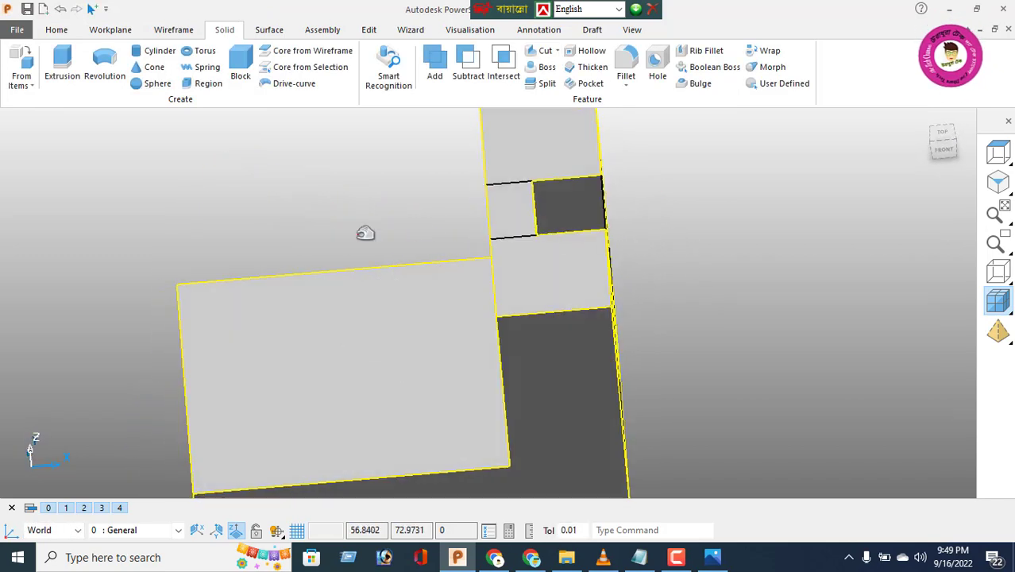
left_click(57, 29)
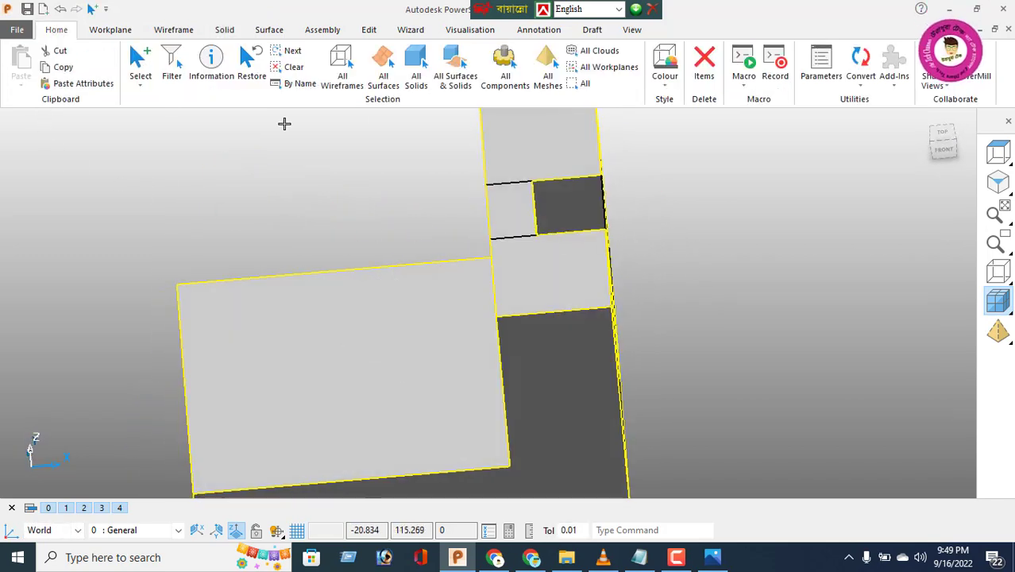
left_click(701, 70)
scroll(586, 248, "down", 3)
middle_click_drag(585, 250, 627, 254)
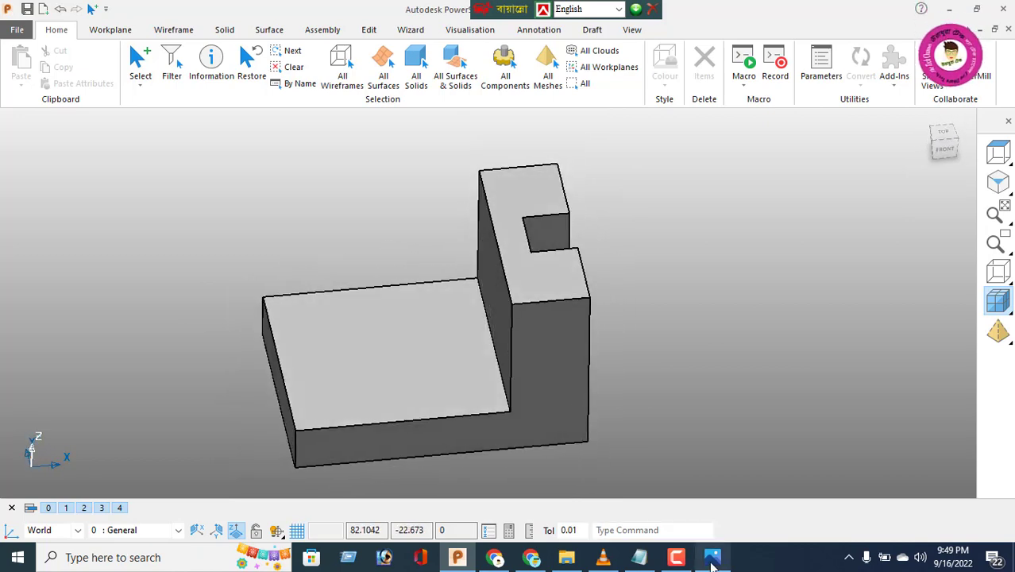
Draw one line along the upright's top edge facing the base plate and another along the base plate's upper side edge.
key("alt+Tab")
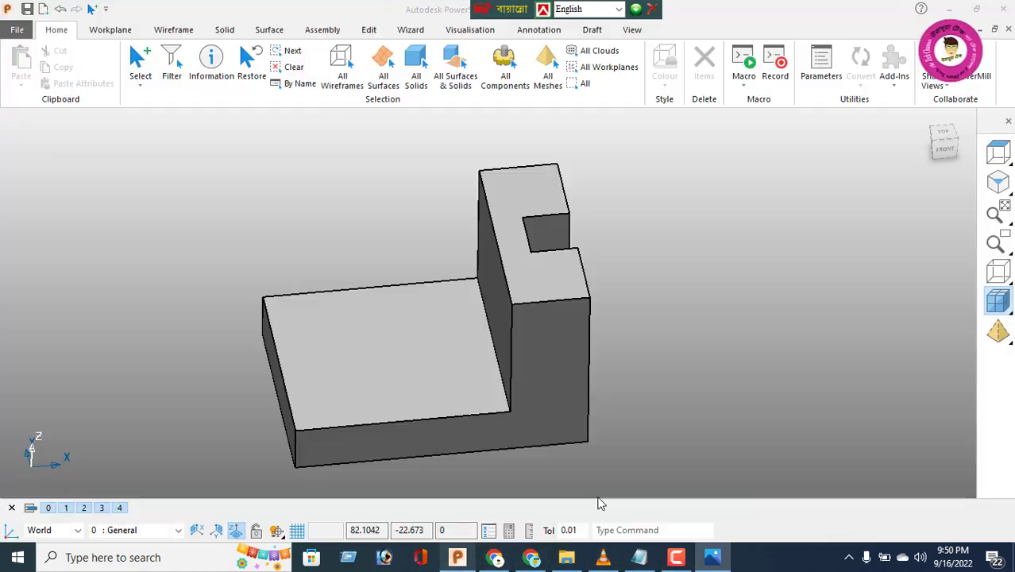
left_click(457, 556)
middle_click_drag(534, 369, 643, 281)
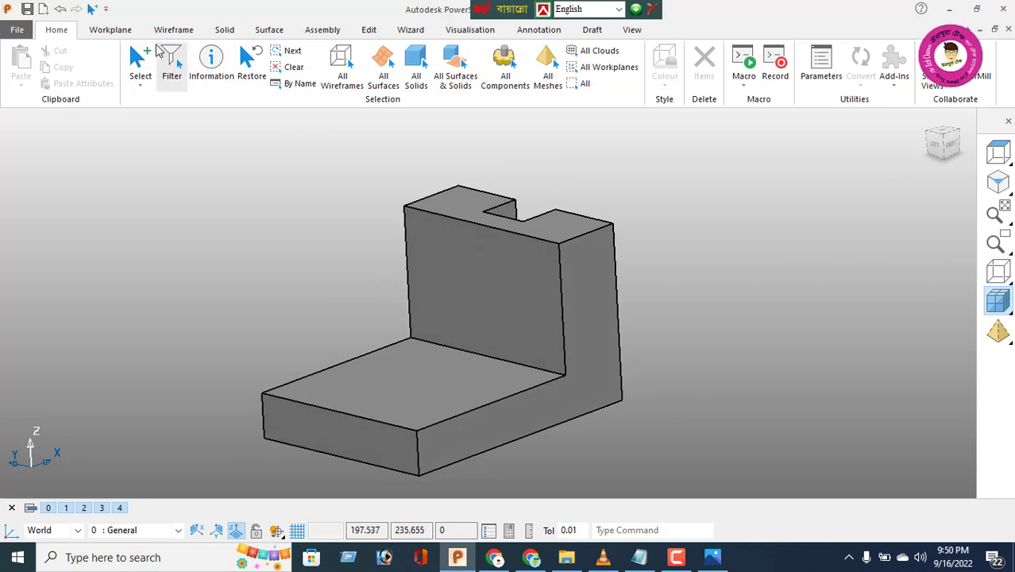
left_click(174, 29)
left_click(22, 68)
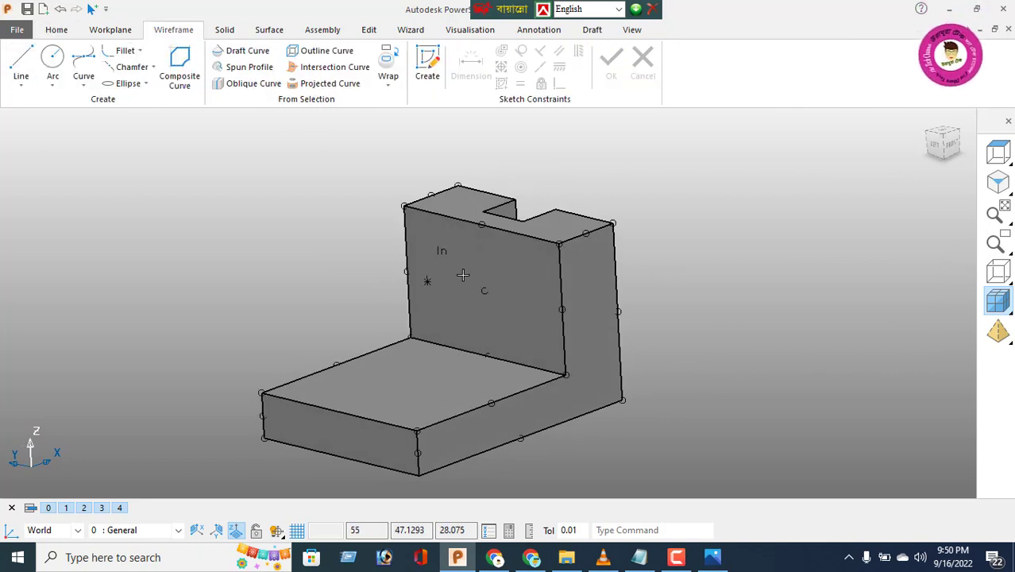
left_click(403, 205)
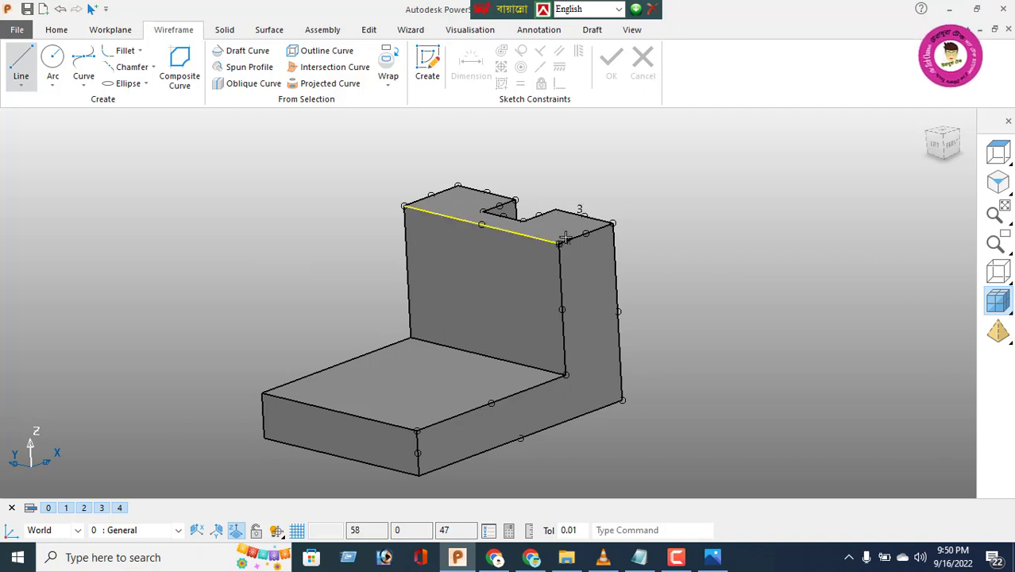
left_click(566, 374)
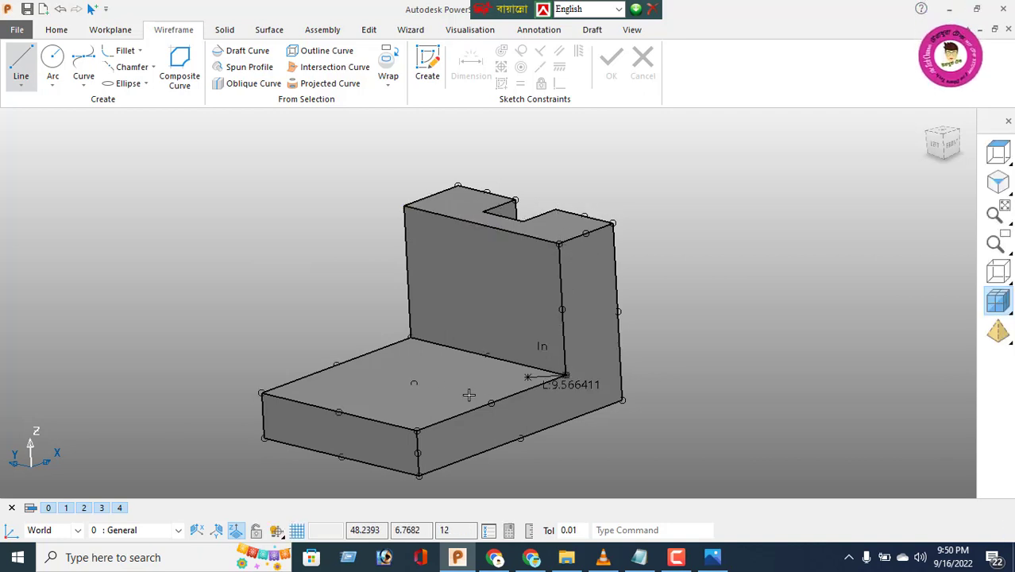
left_click(416, 428)
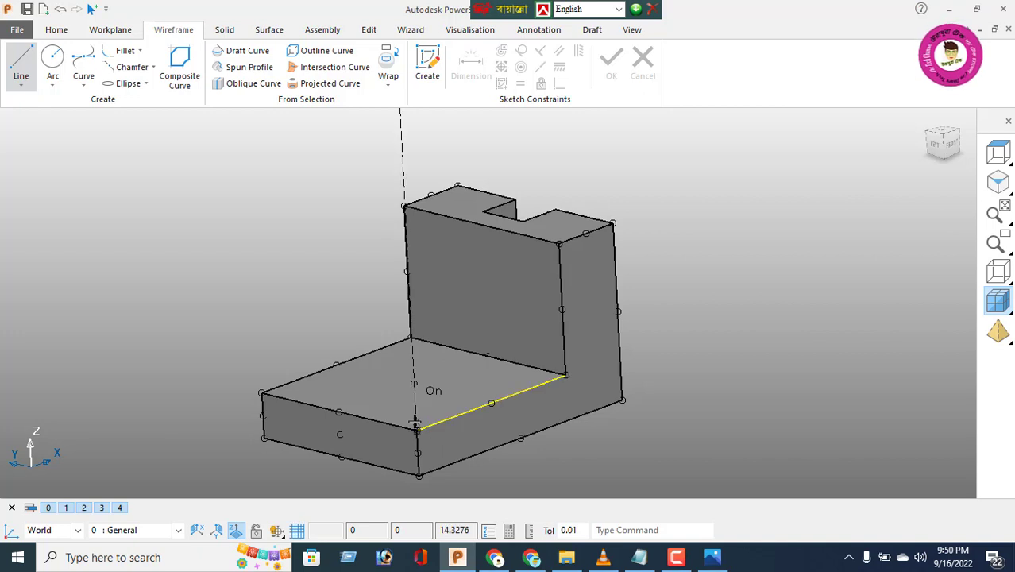
right_click(307, 200)
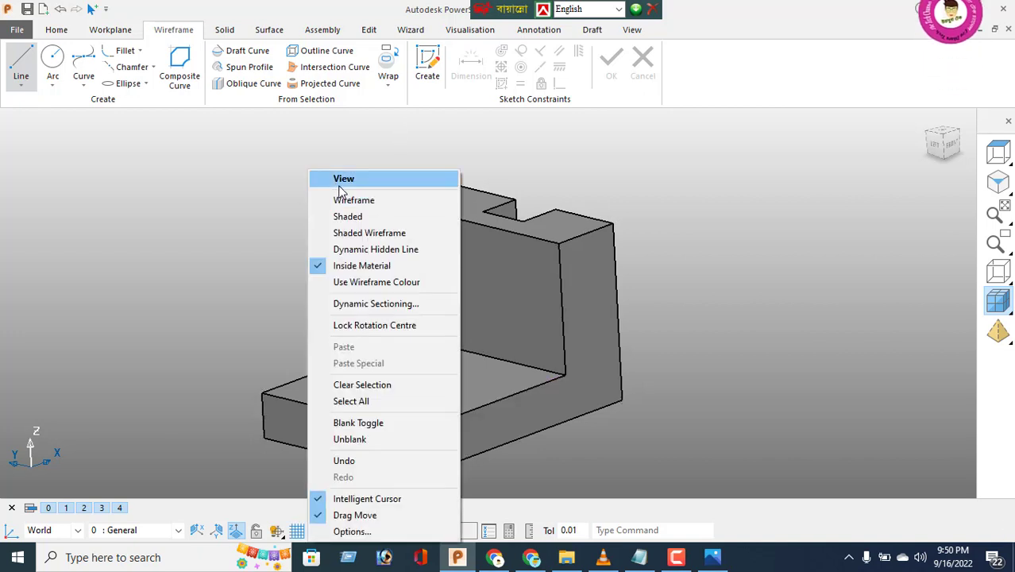
left_click(338, 182)
Offset one copy of the upright's top edge line by 5 down its inner face, using X as the principal plane.
left_click(517, 233)
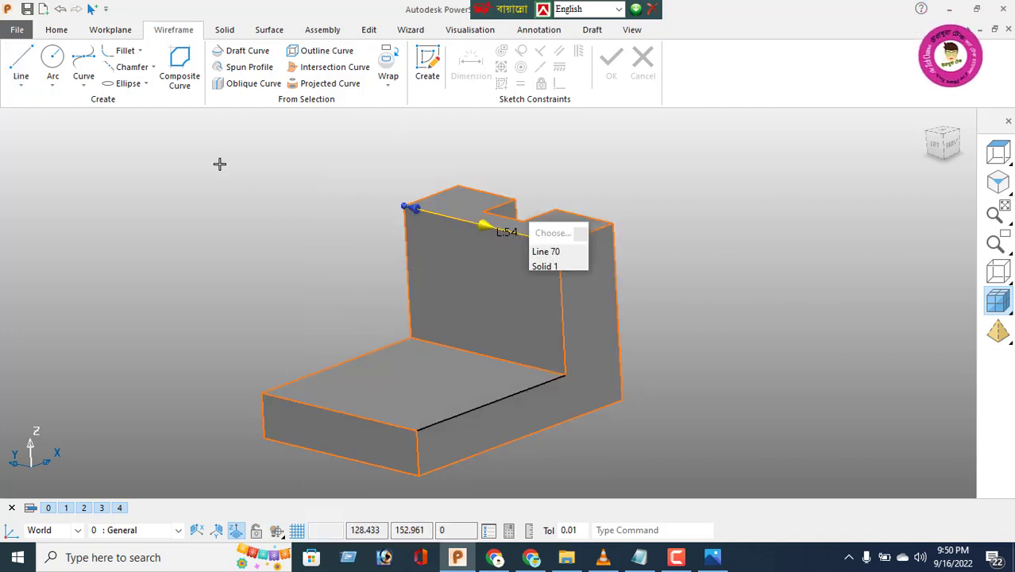
left_click(368, 32)
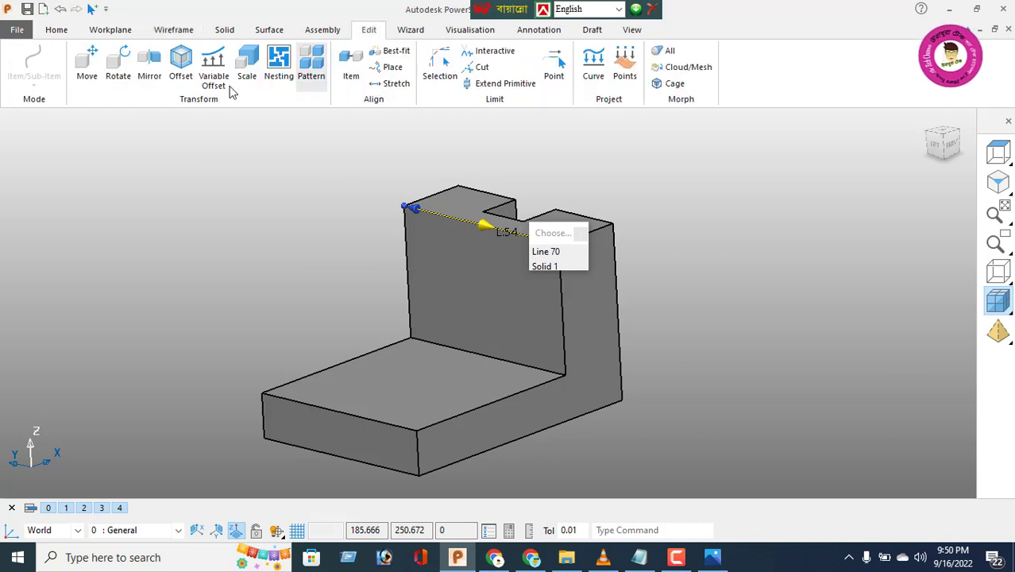
left_click(180, 76)
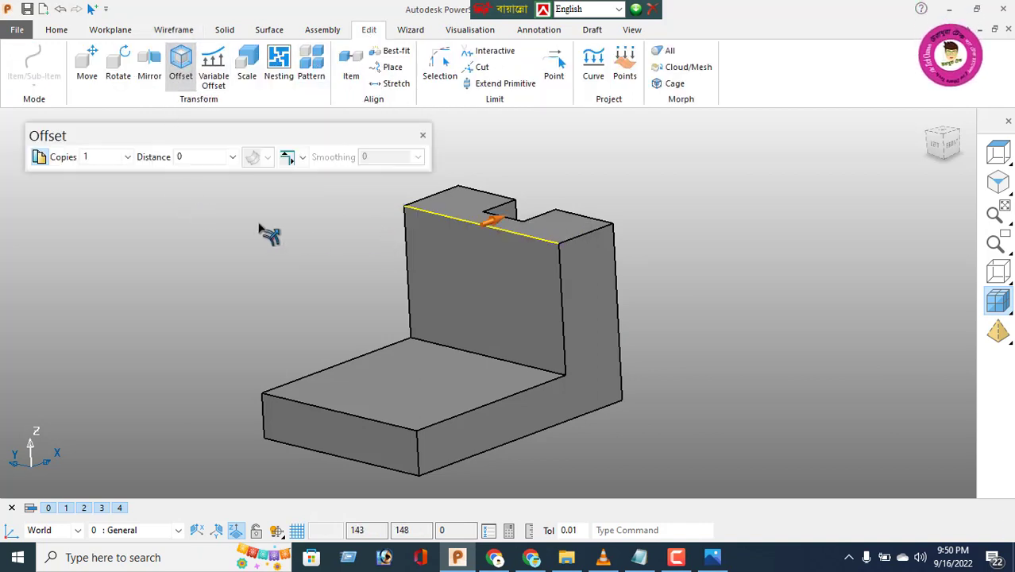
left_click(223, 527)
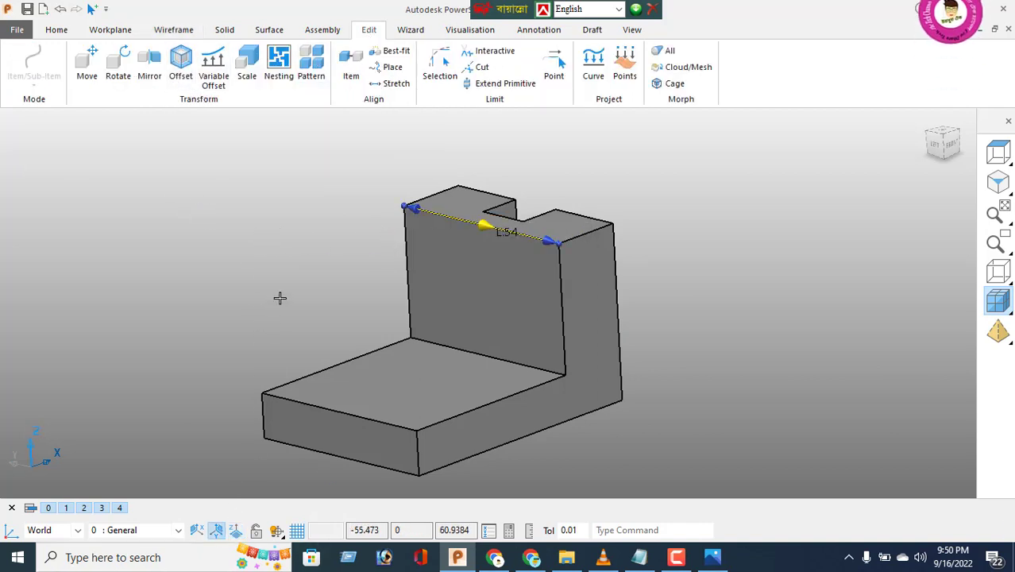
left_click(180, 70)
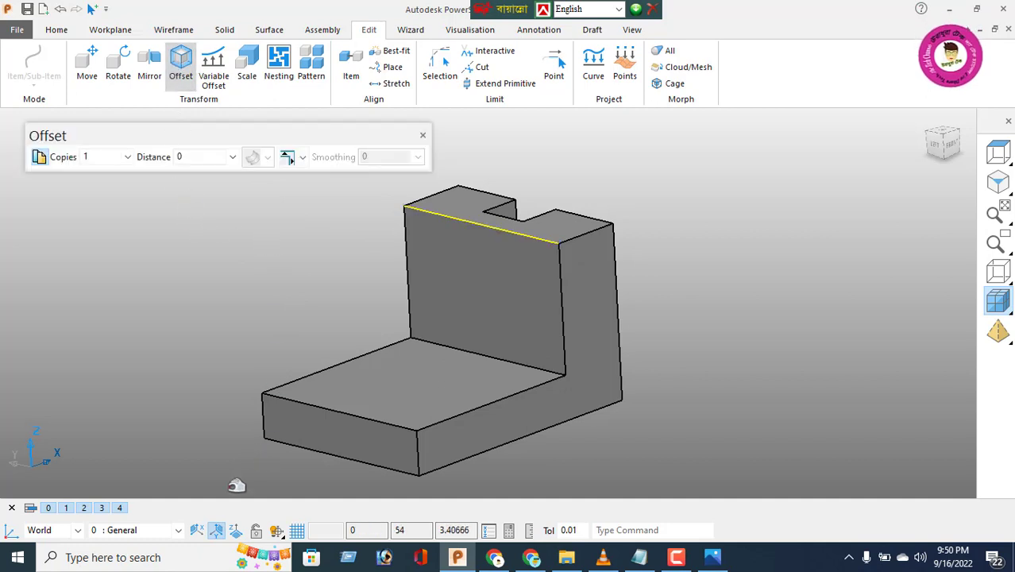
left_click(198, 528)
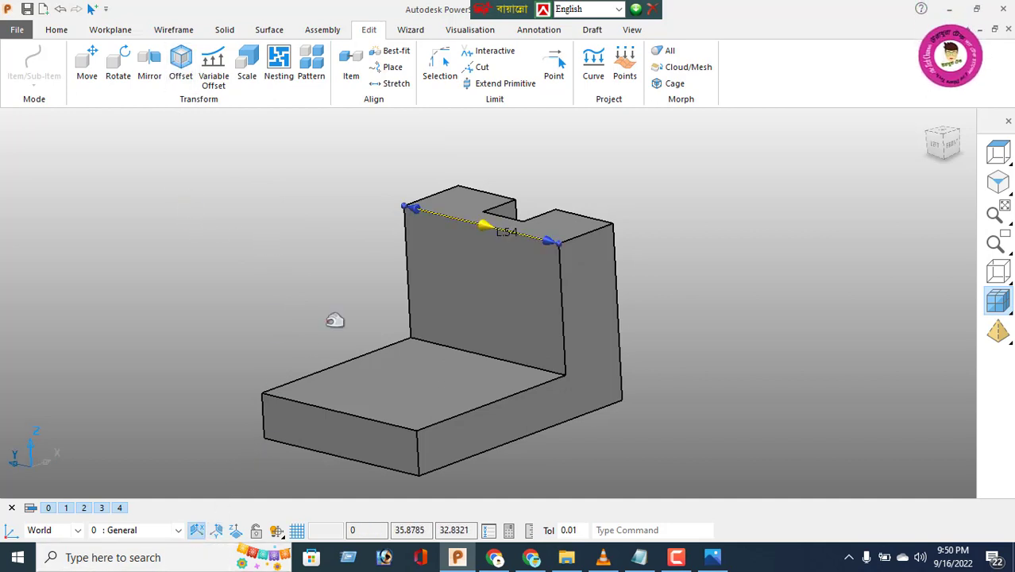
left_click(180, 73)
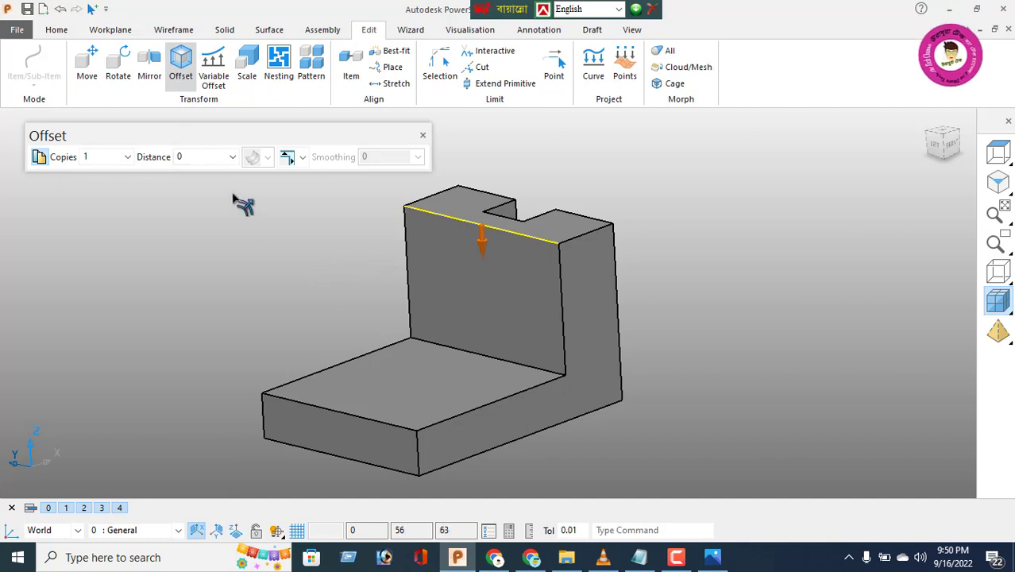
double_click(186, 158)
type("5")
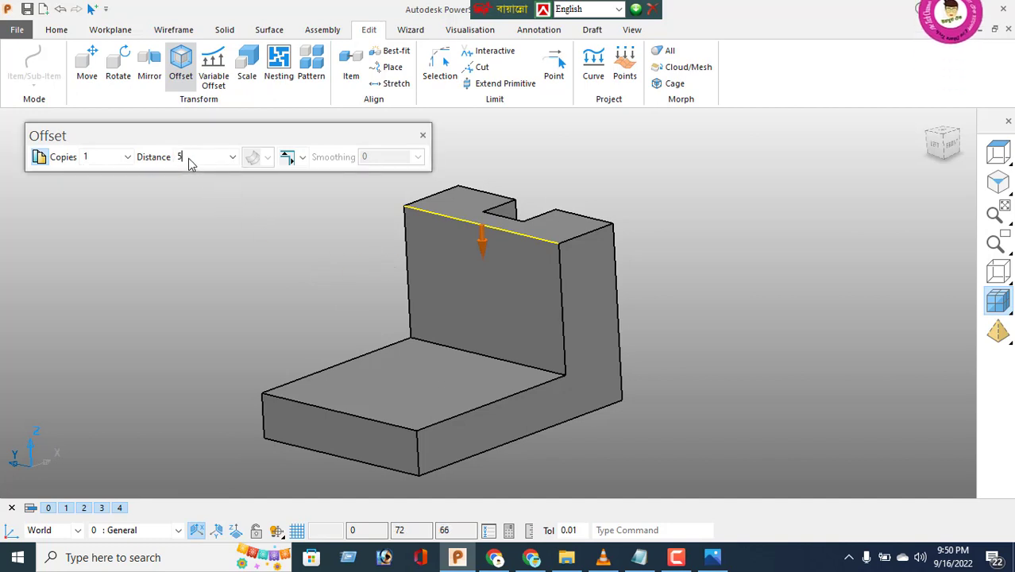
key("Return")
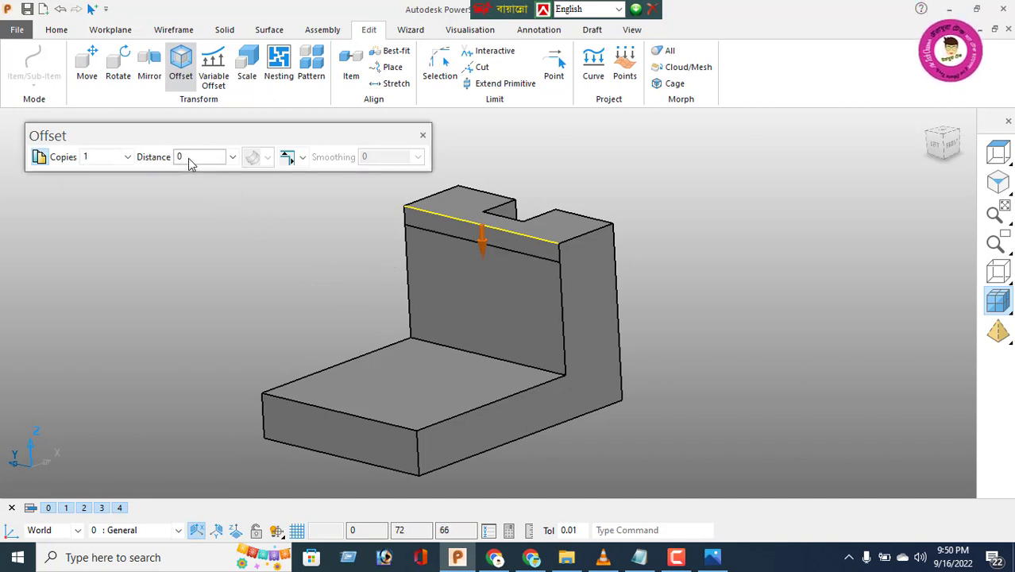
left_click(422, 136)
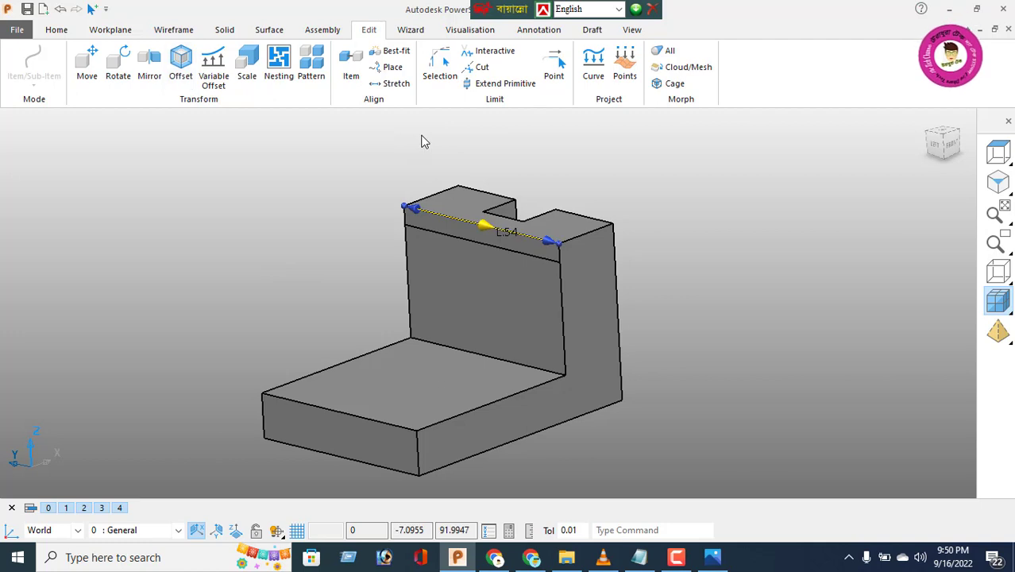
Offset one copy of the base plate's upper side edge line by 14 inward across the plate, using Z as the principal plane.
left_click(520, 387)
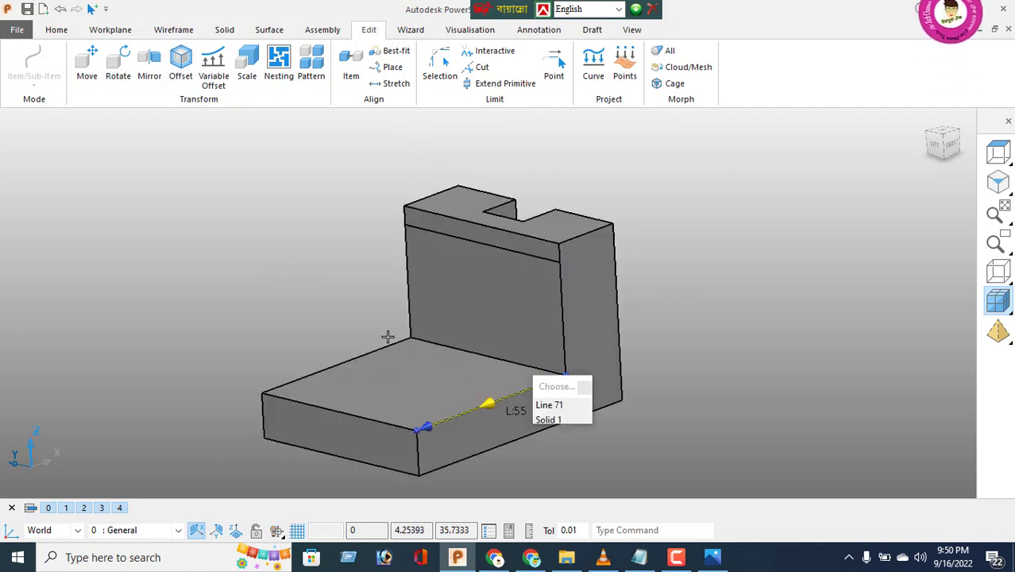
left_click(181, 65)
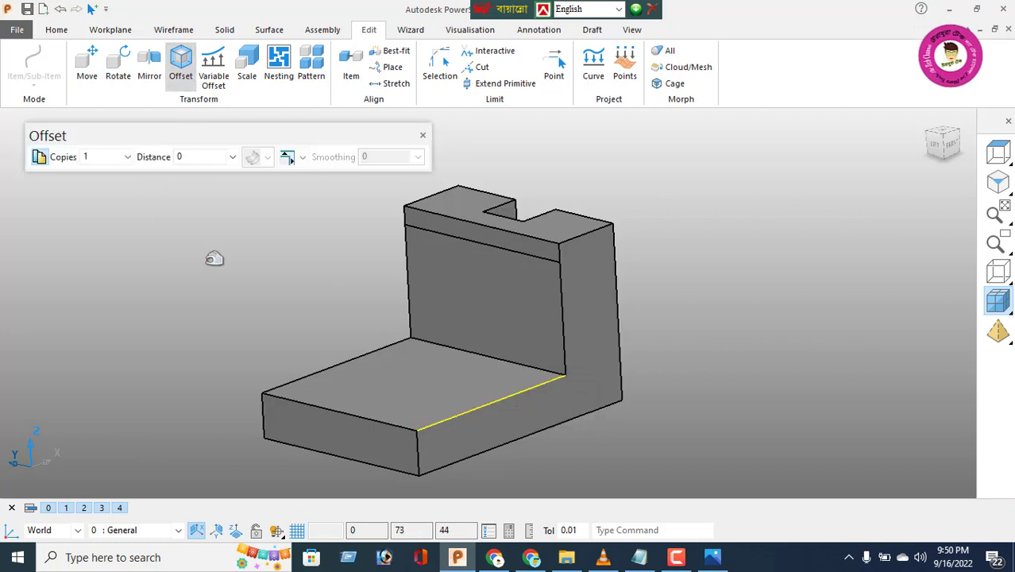
left_click(190, 158)
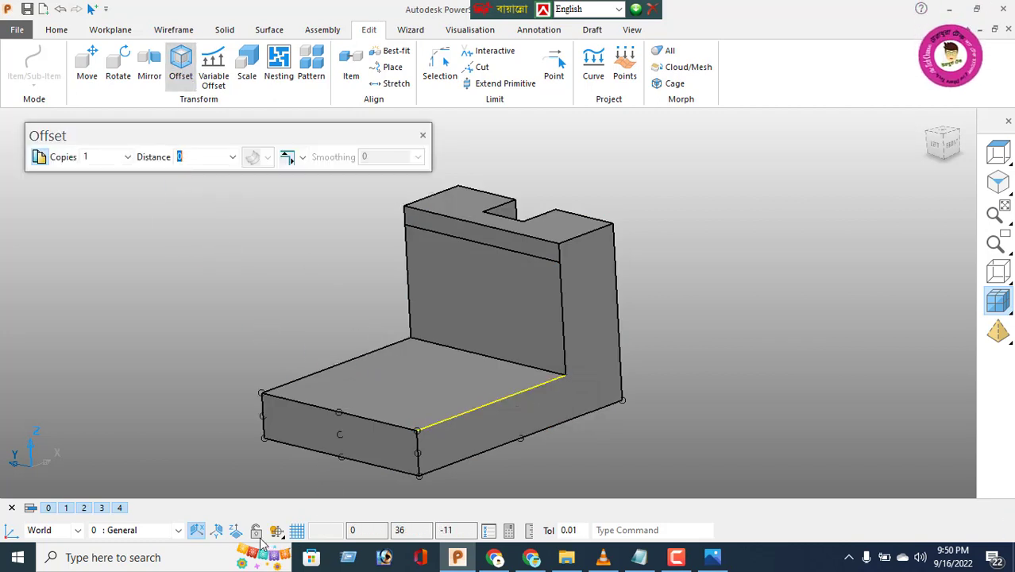
key("Escape")
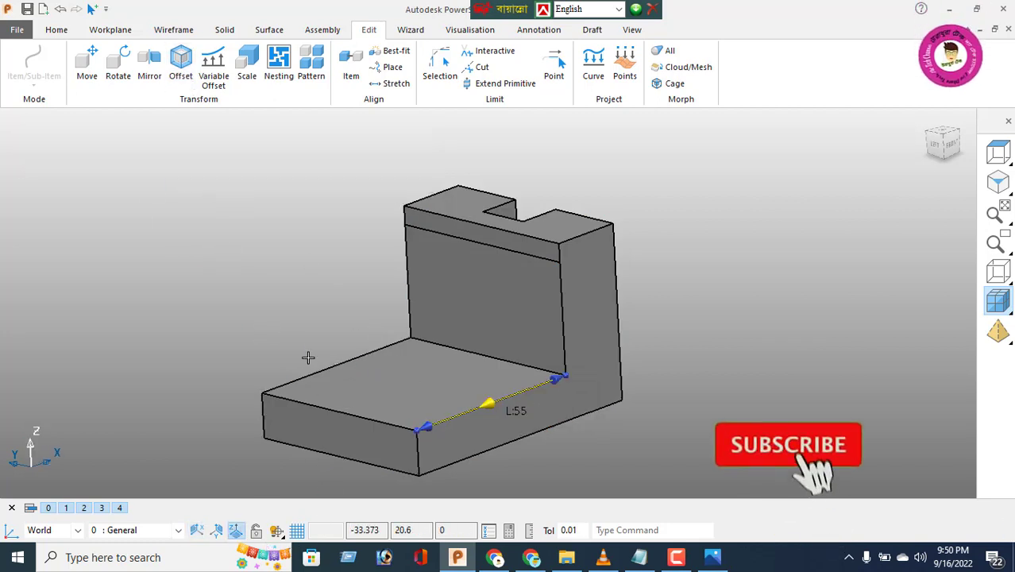
left_click(179, 65)
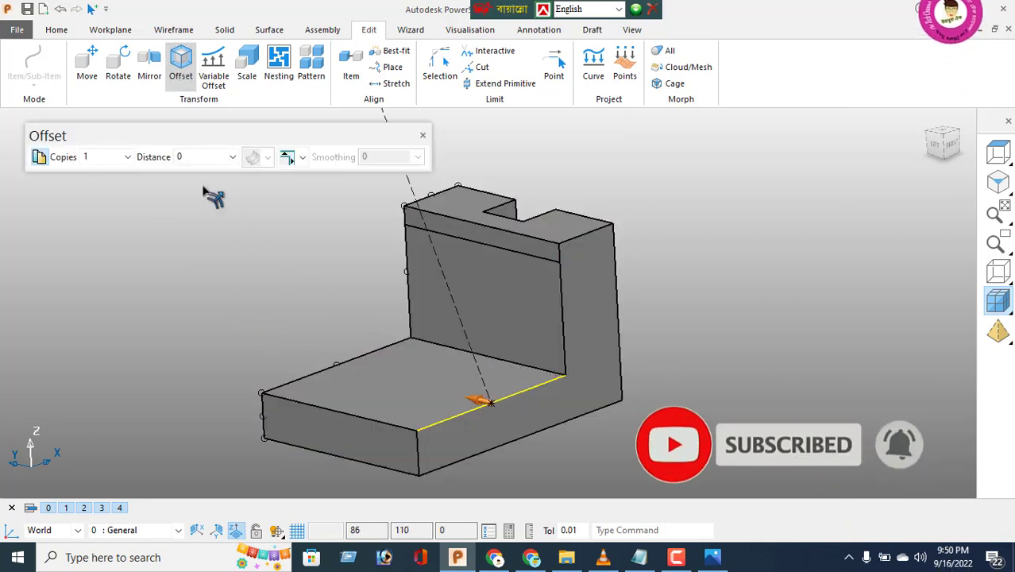
left_click(199, 160)
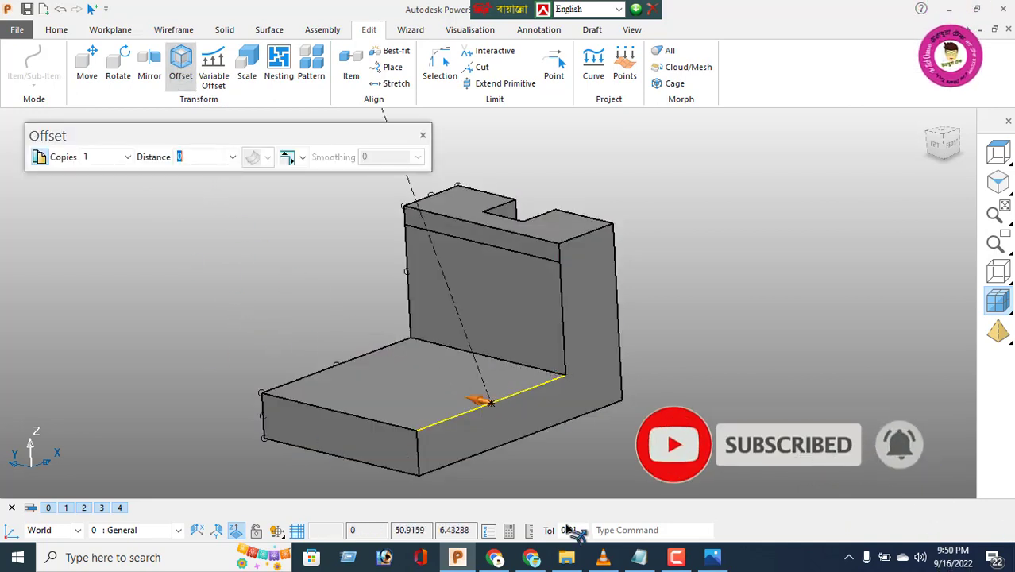
left_click(712, 558)
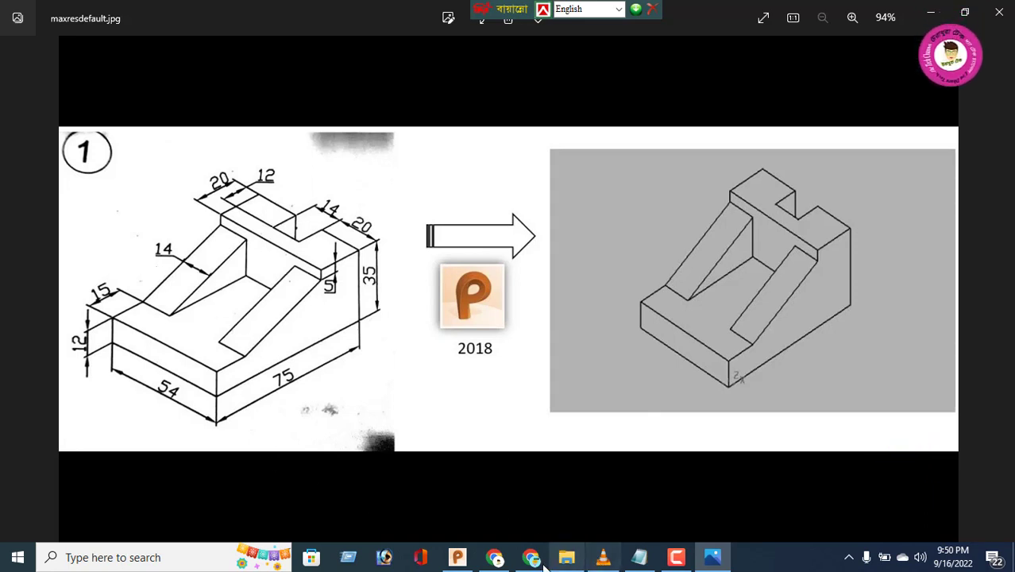
left_click(455, 559)
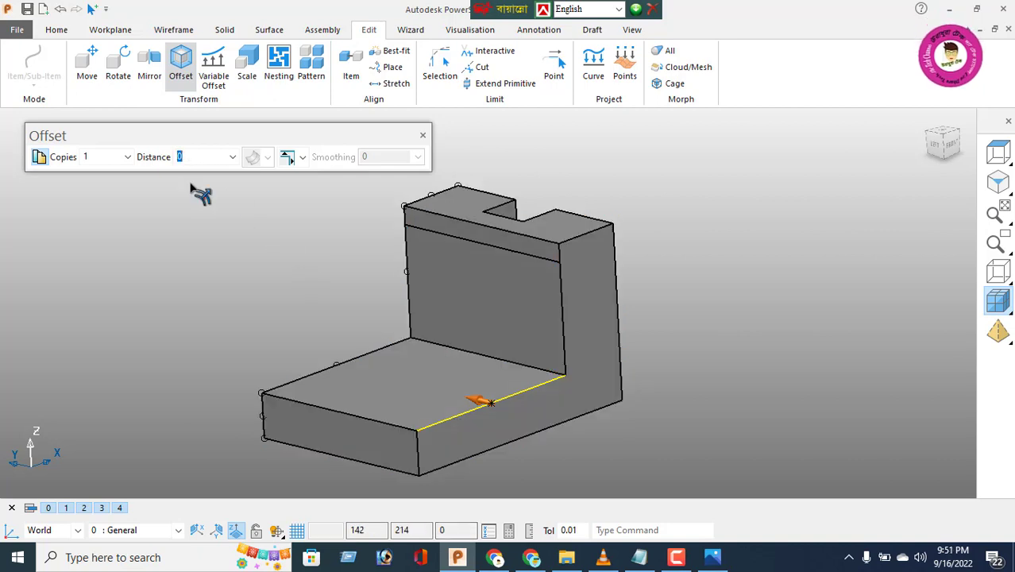
type("10")
key("Return")
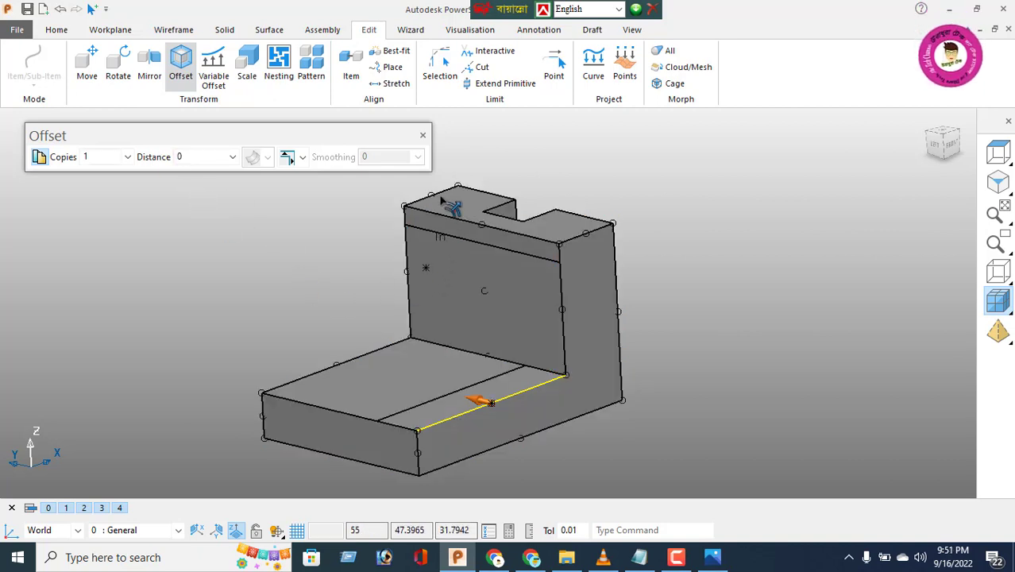
left_click(422, 137)
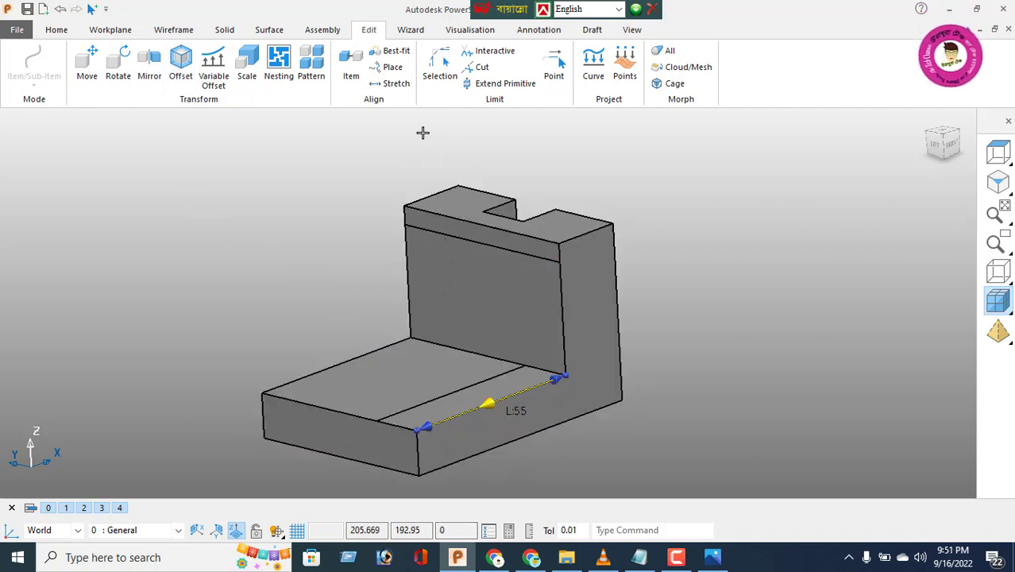
Draw a line along the full upper front edge of the base plate, opposite the upright.
left_click(175, 31)
left_click(27, 74)
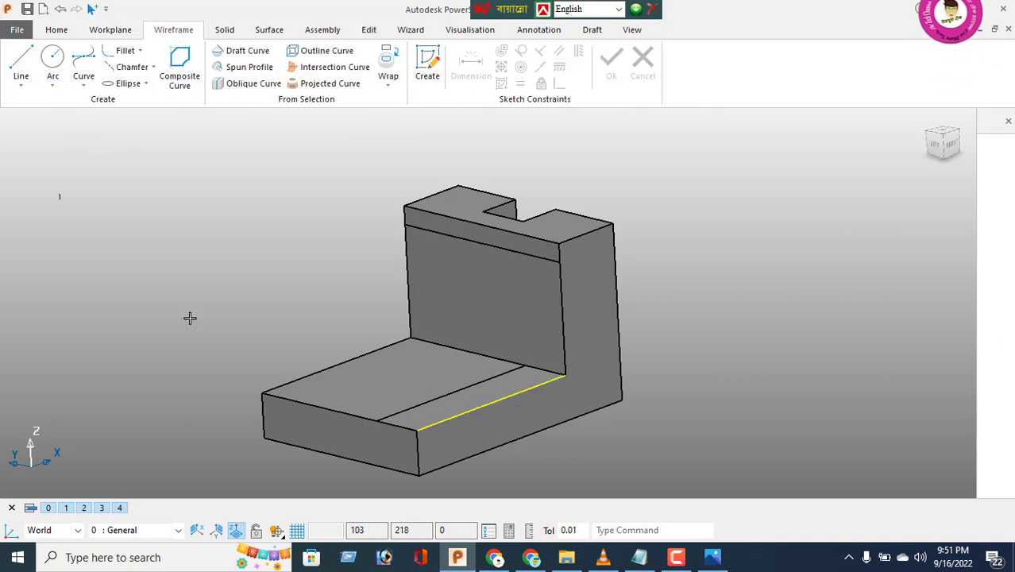
left_click(263, 393)
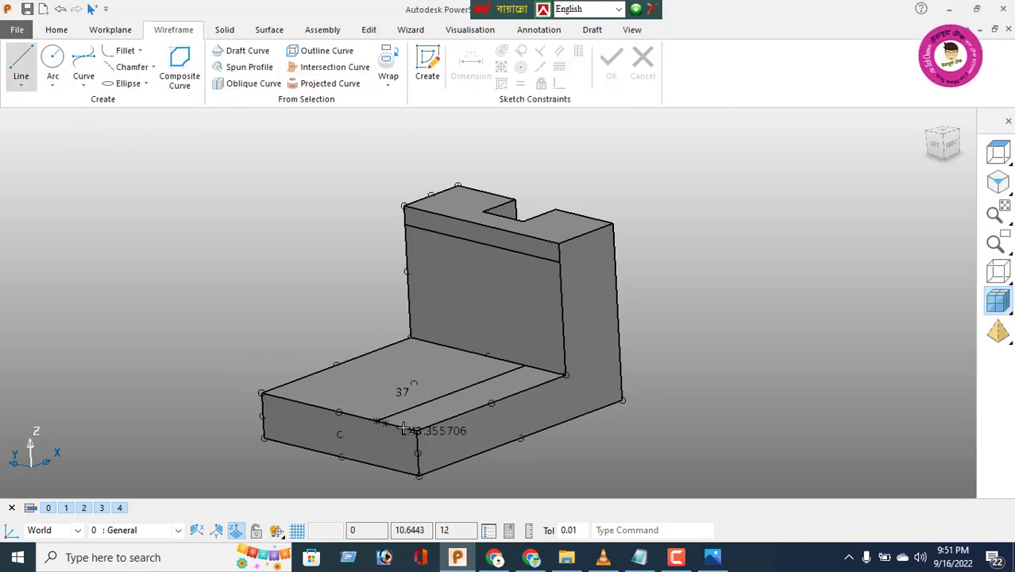
left_click(413, 397)
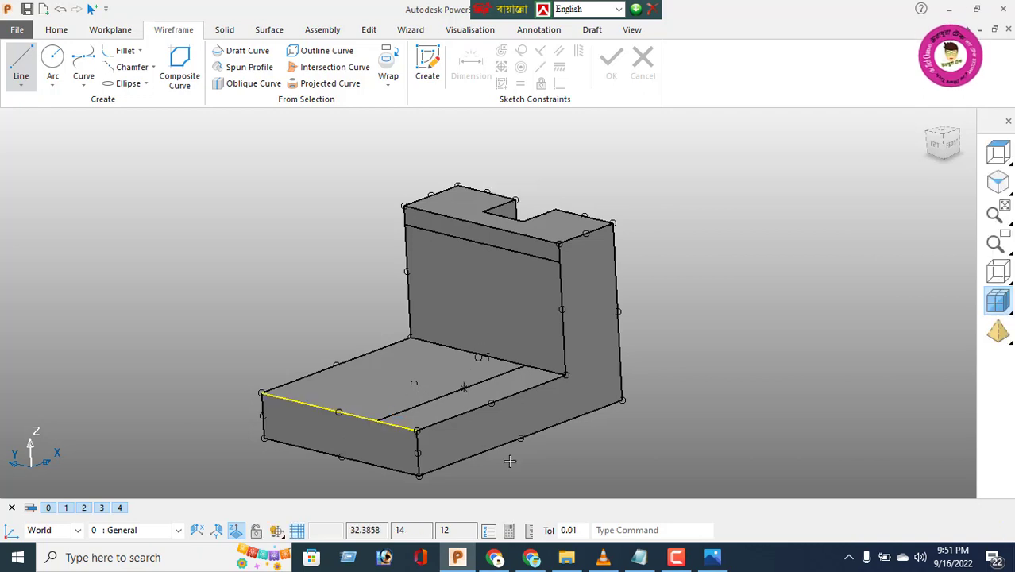
Check the reference drawing and offset one copy of the base plate's front edge line by 15 toward the upright.
left_click(712, 558)
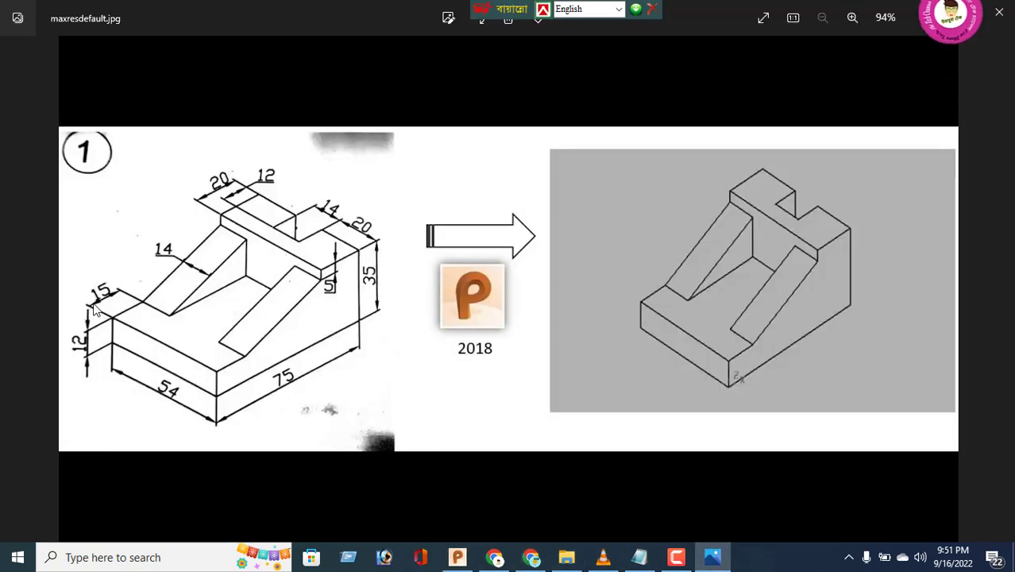
left_click(464, 555)
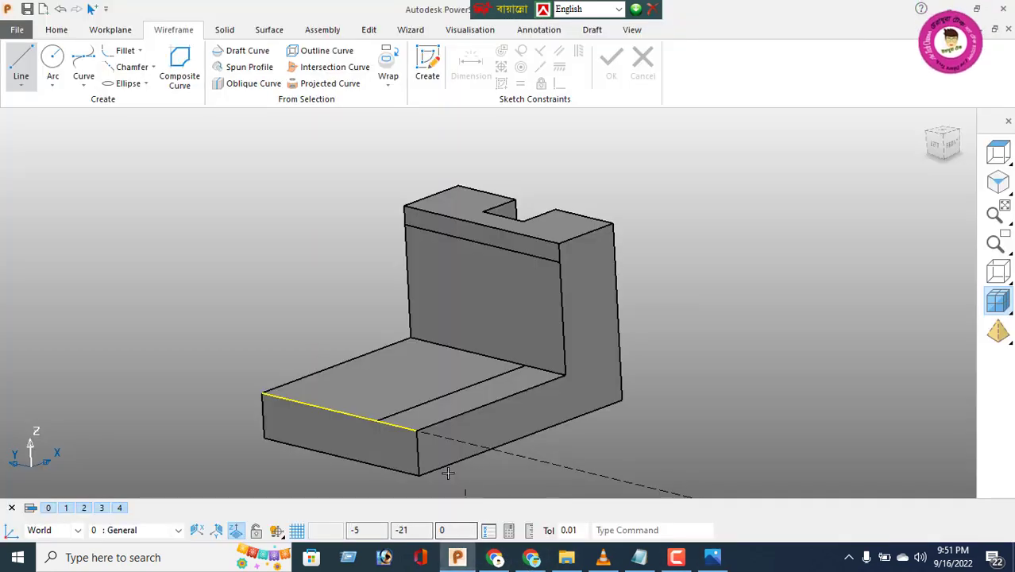
left_click(368, 32)
left_click(181, 70)
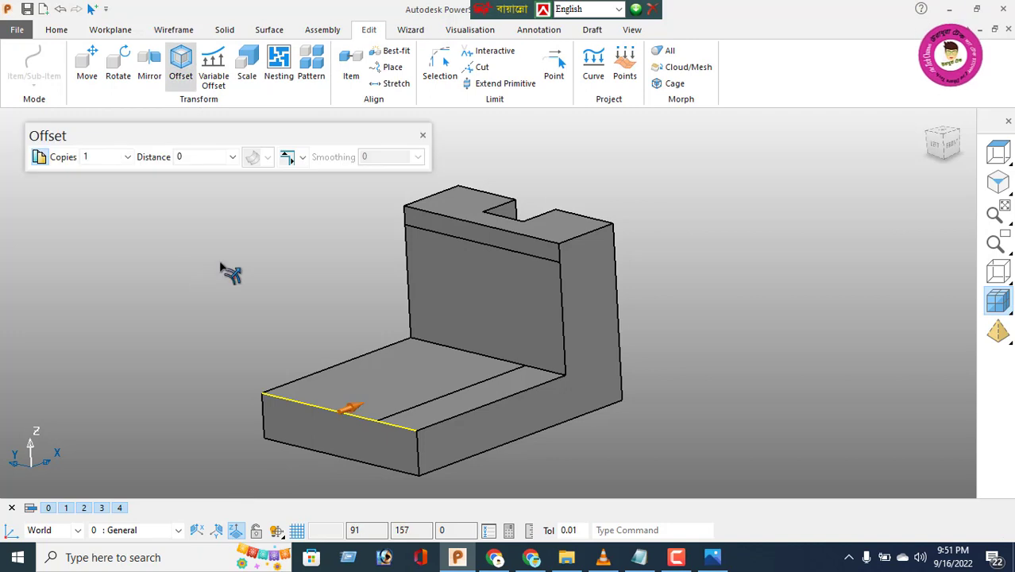
left_click(205, 158)
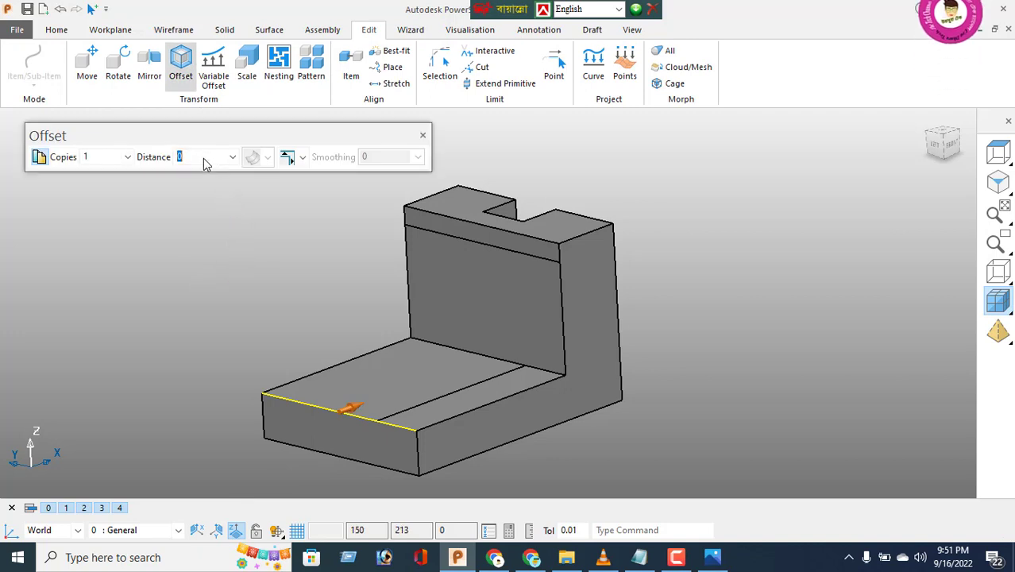
type("1")
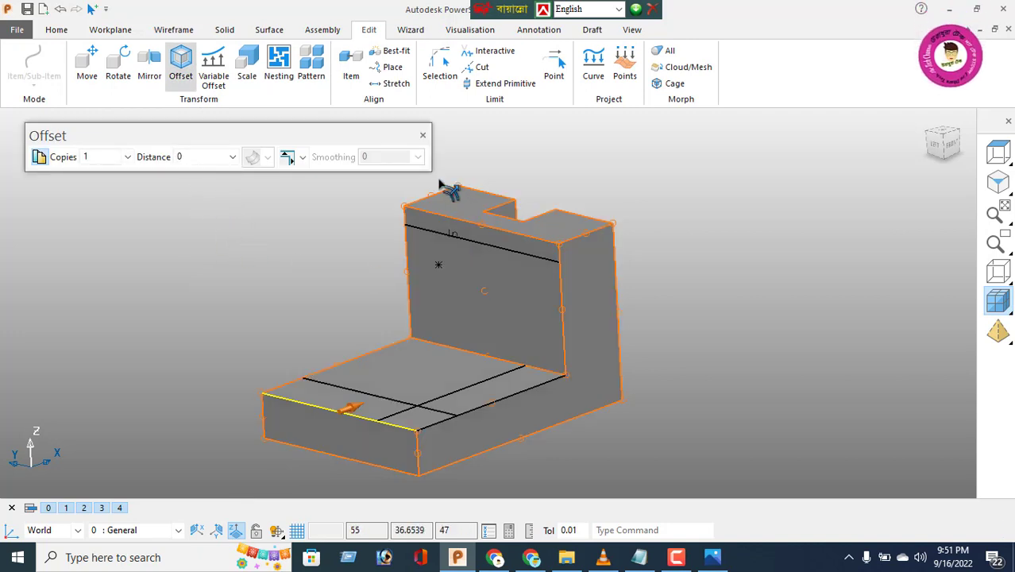
left_click(423, 135)
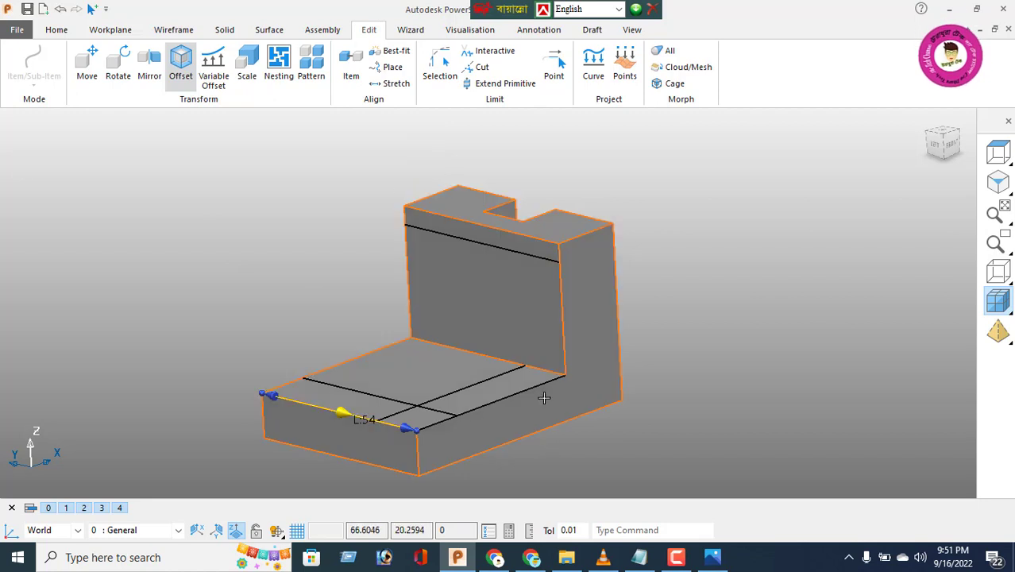
Draw a line up the upright's inner face, from the upright end of the 14 offset line to above its top edge.
middle_click_drag(548, 436, 559, 423)
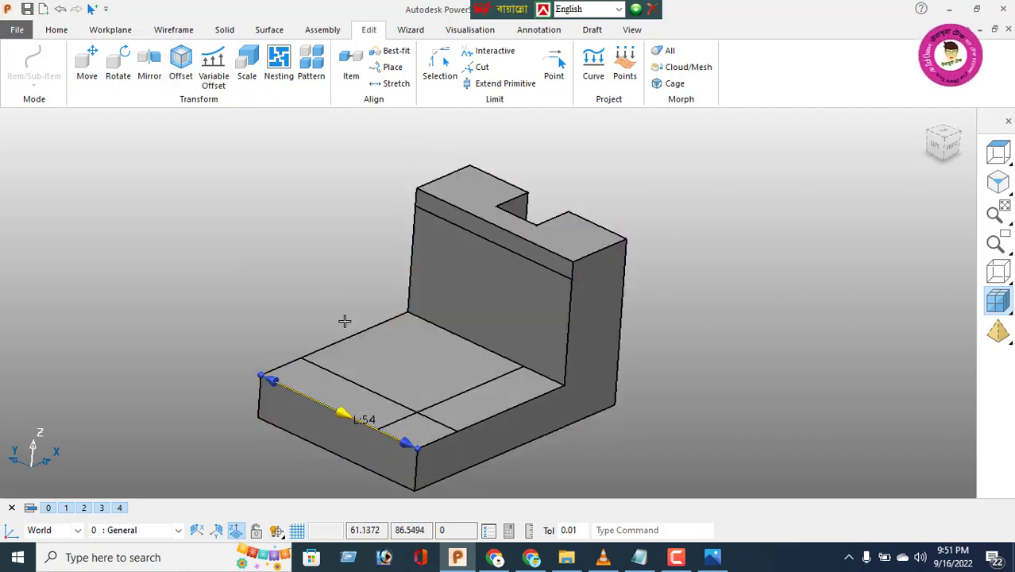
left_click(172, 31)
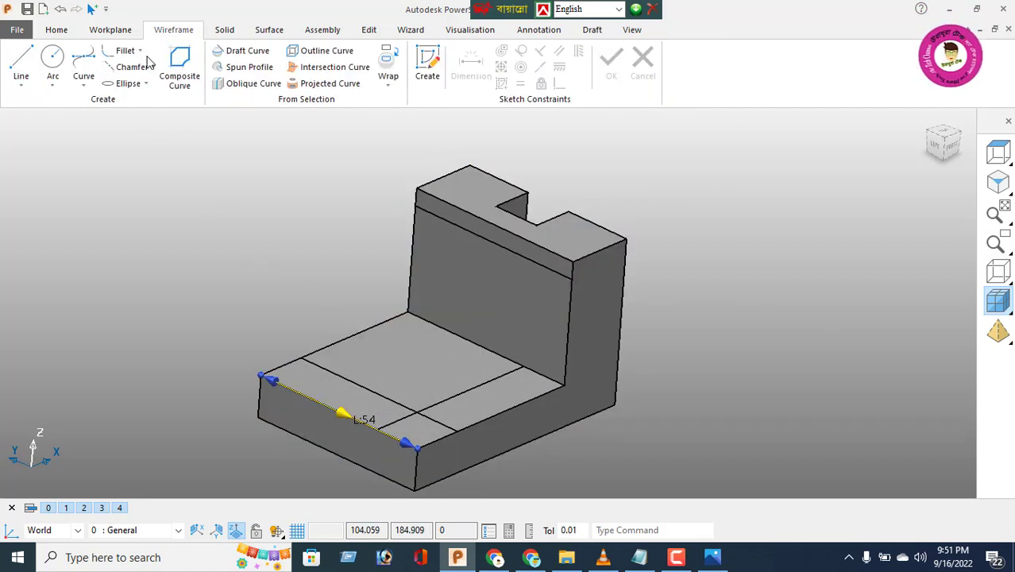
left_click(21, 63)
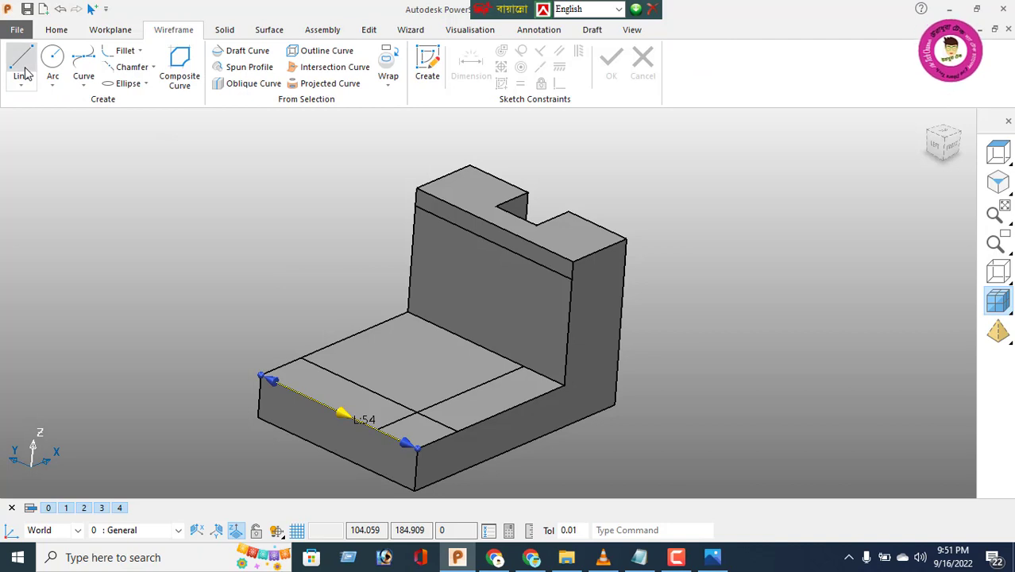
left_click(524, 366)
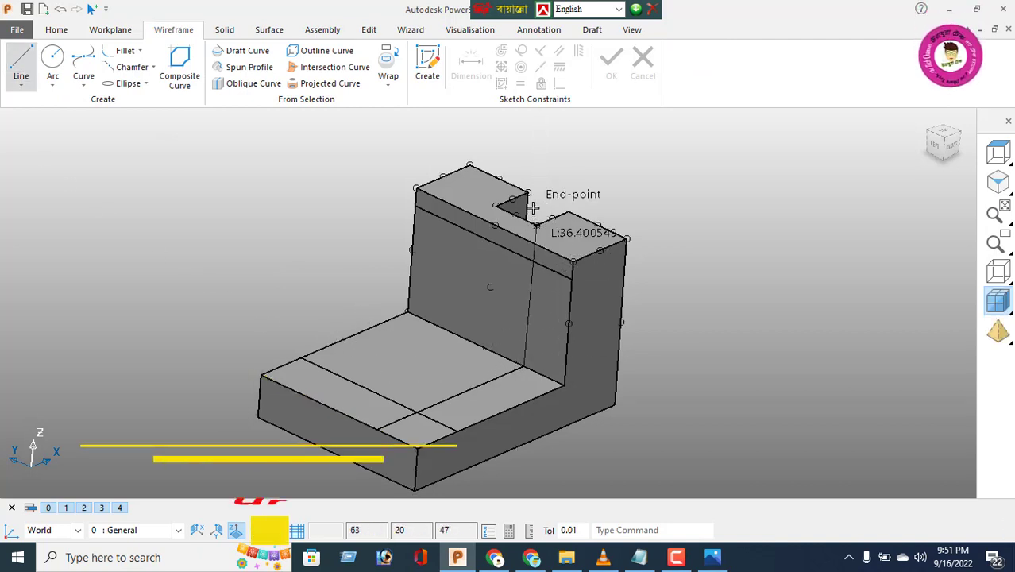
left_click(539, 167)
middle_click_drag(584, 382, 399, 349)
middle_click_drag(463, 393, 347, 292)
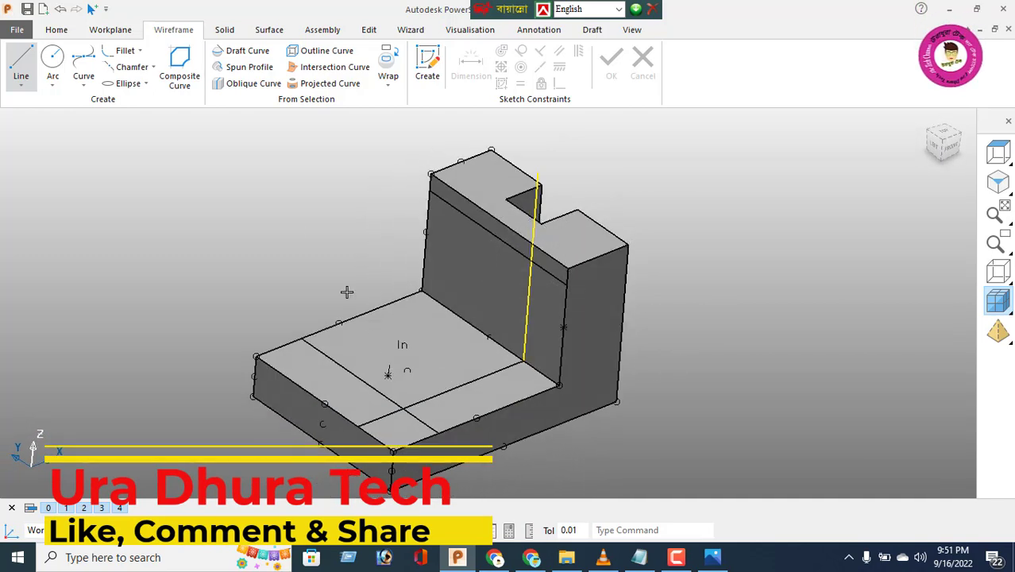
Draw a sloping line from the outer end of the upright's 5 offset line to the end of the 15 offset line on the base plate's side edge.
left_click(532, 262)
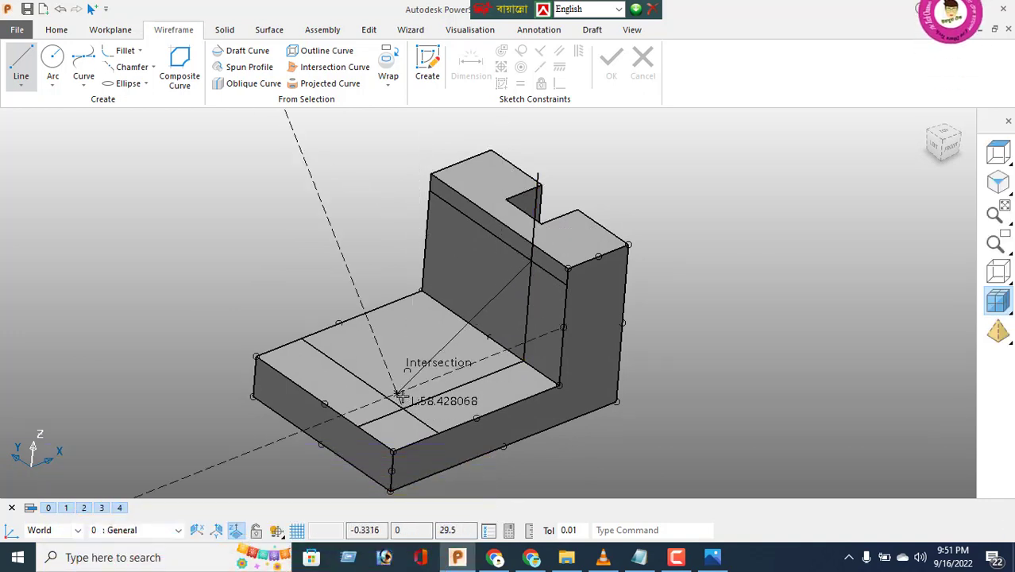
key("Escape")
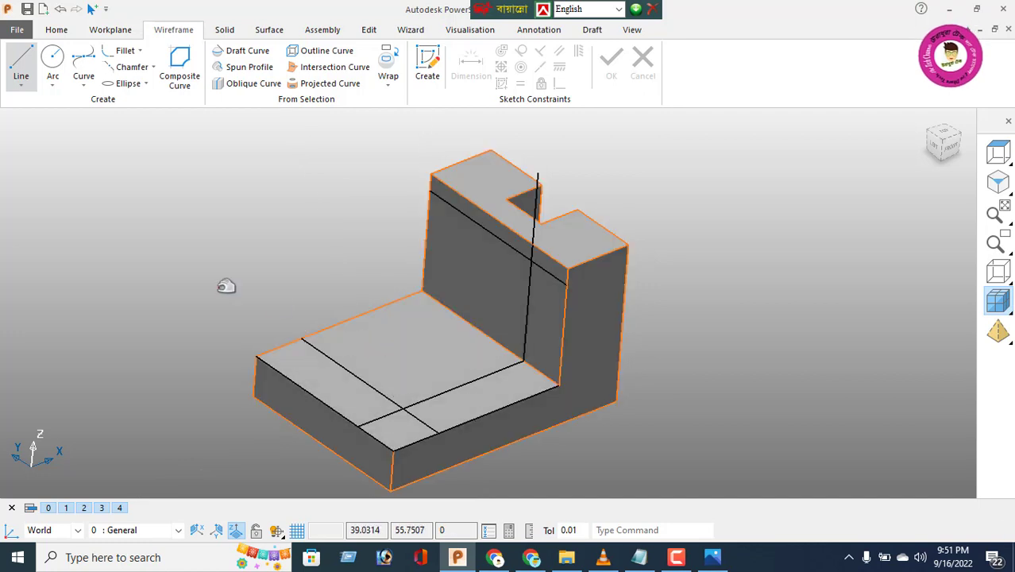
left_click(22, 68)
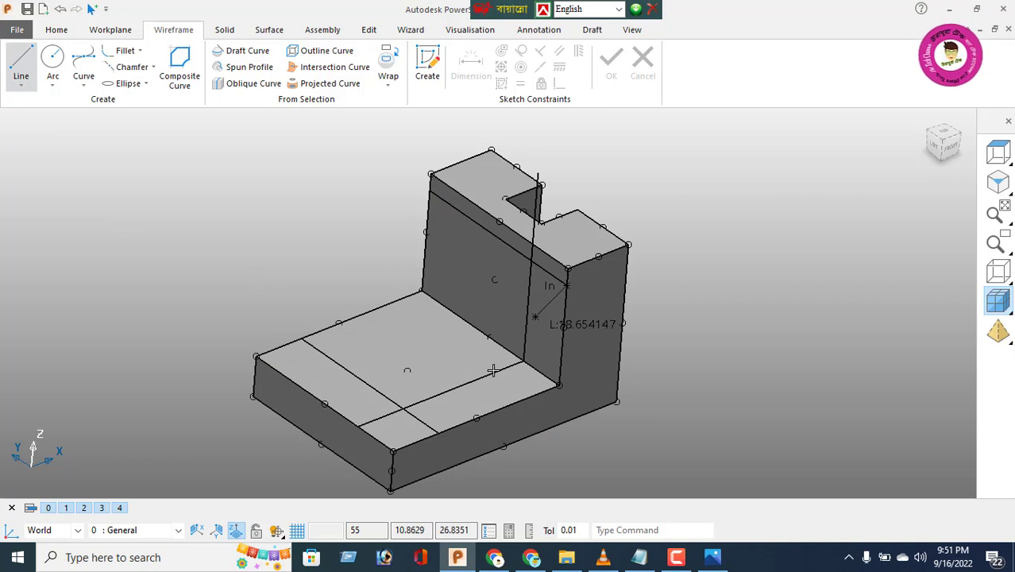
left_click(436, 430)
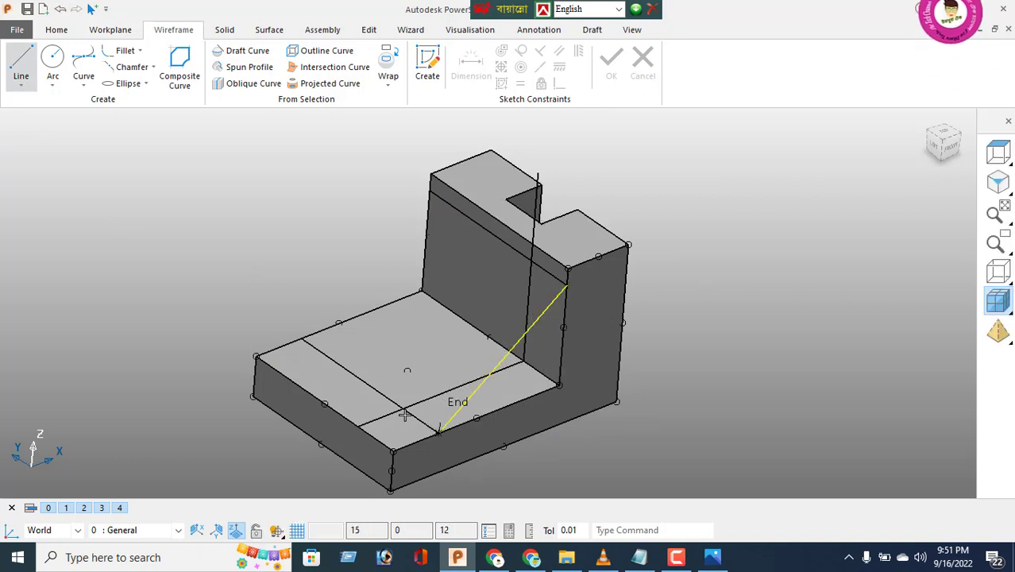
right_click(159, 173)
key("Escape")
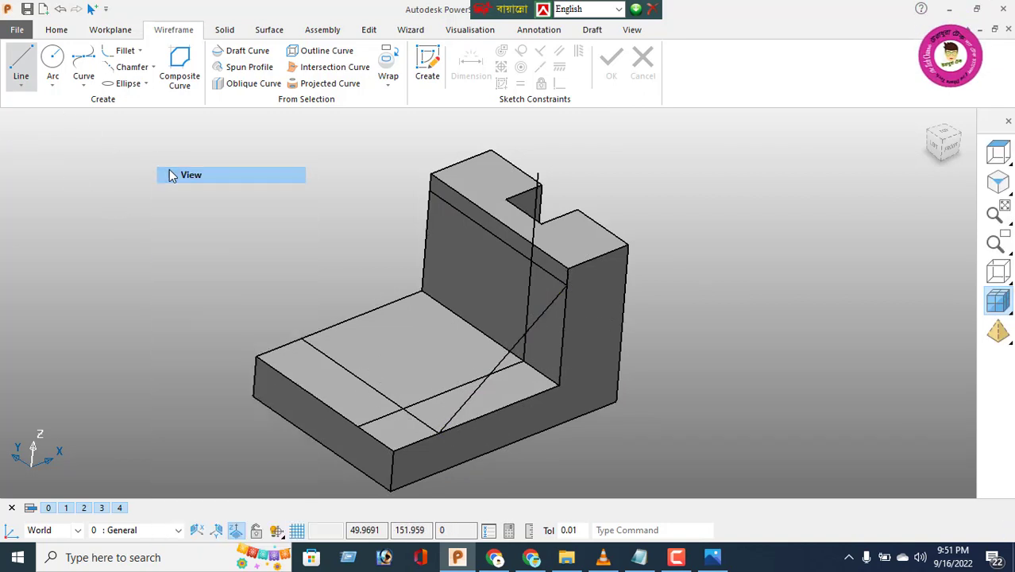
Create and save a closed triangular composite curve from the sloping line, the base plate's side edge and the upright's vertical edge.
left_click(179, 76)
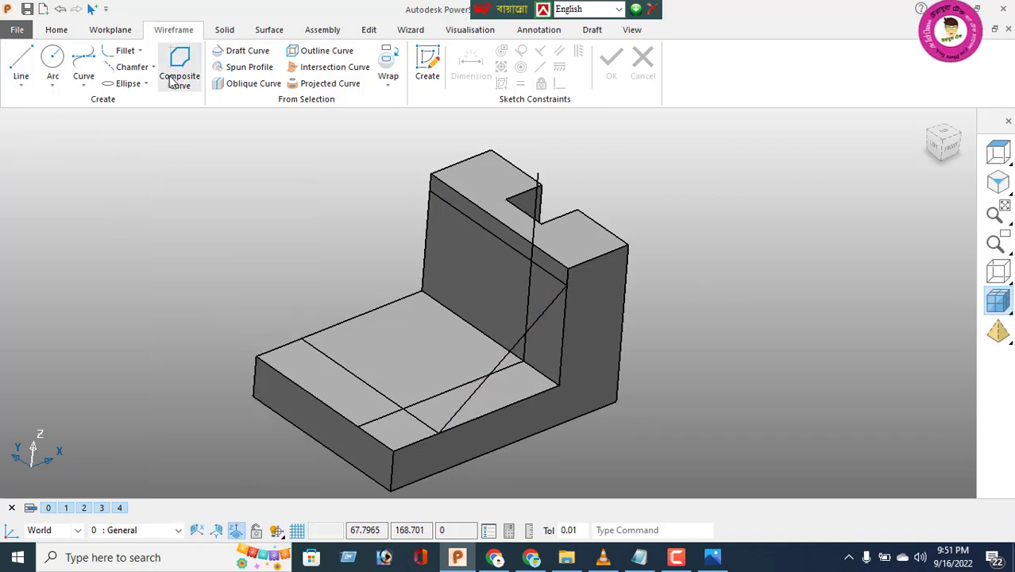
left_click(508, 362)
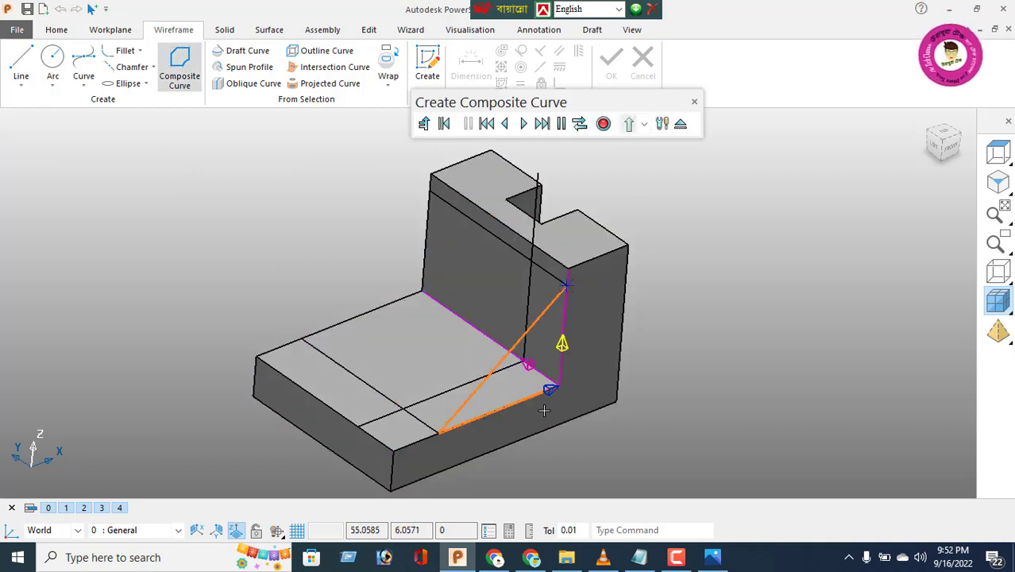
left_click(562, 344)
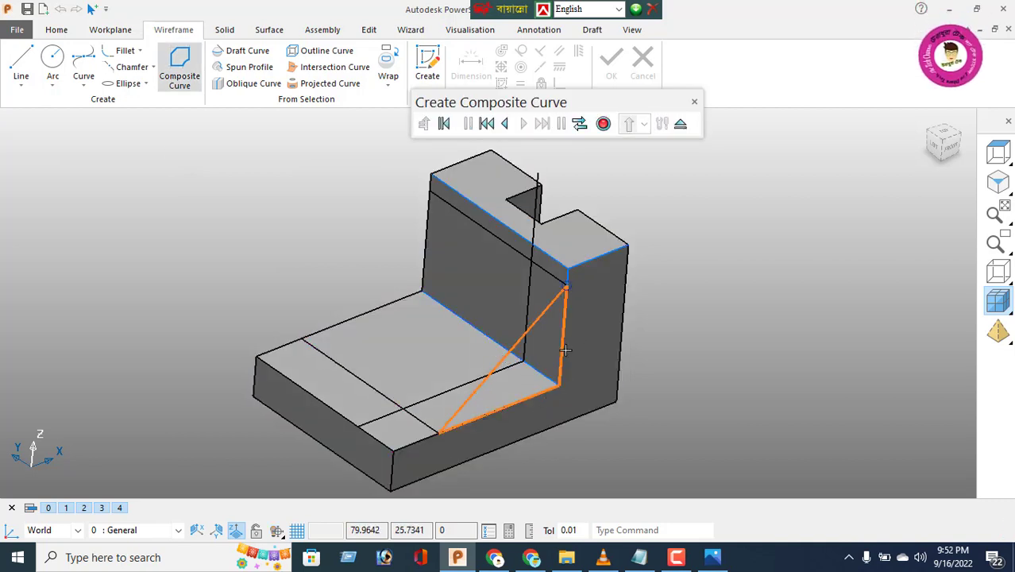
left_click(603, 124)
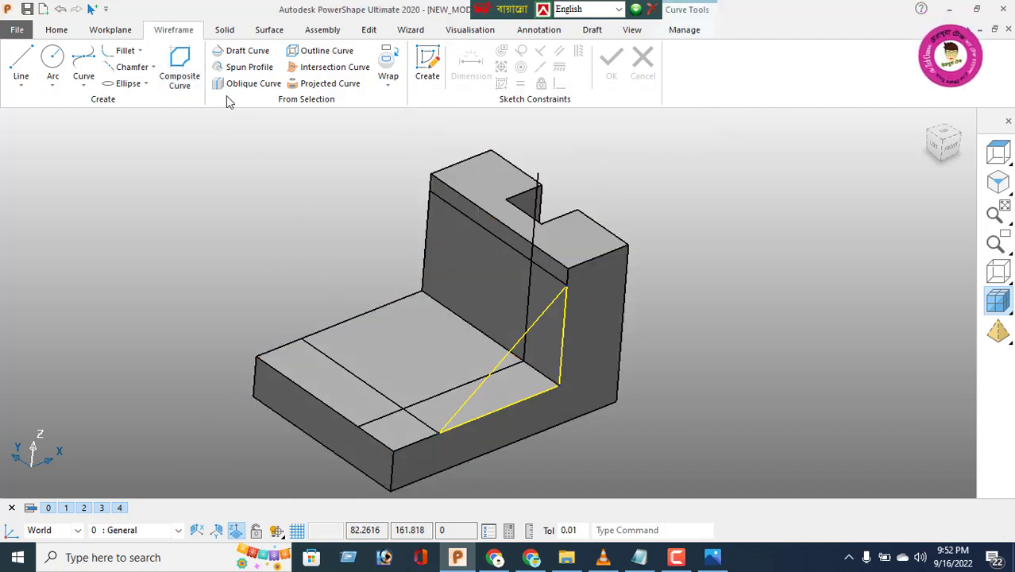
Check the rib thickness in the reference drawing and extrude the closed triangular curve 14 inward from the base plate's side edge.
left_click(223, 30)
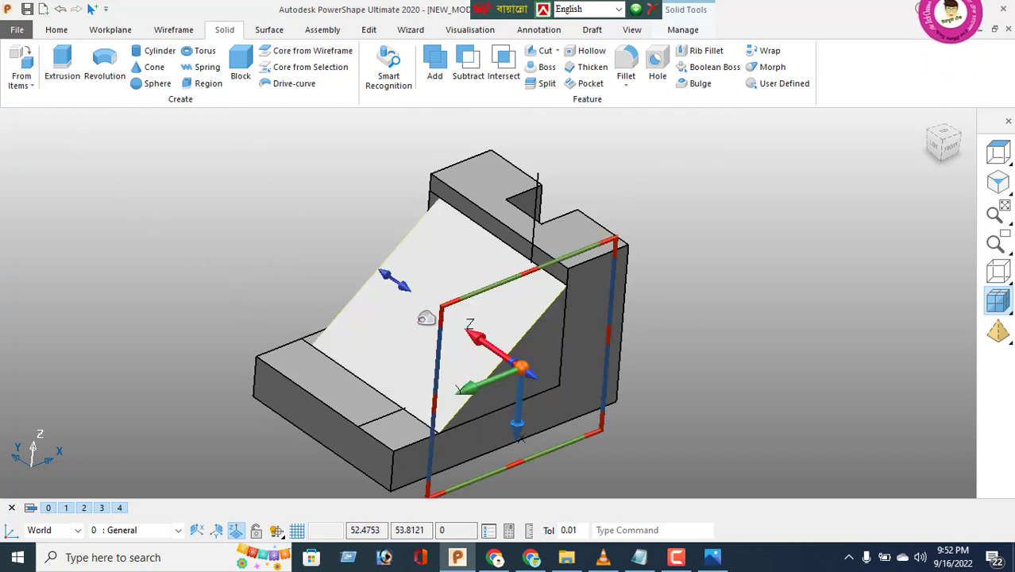
double_click(150, 173)
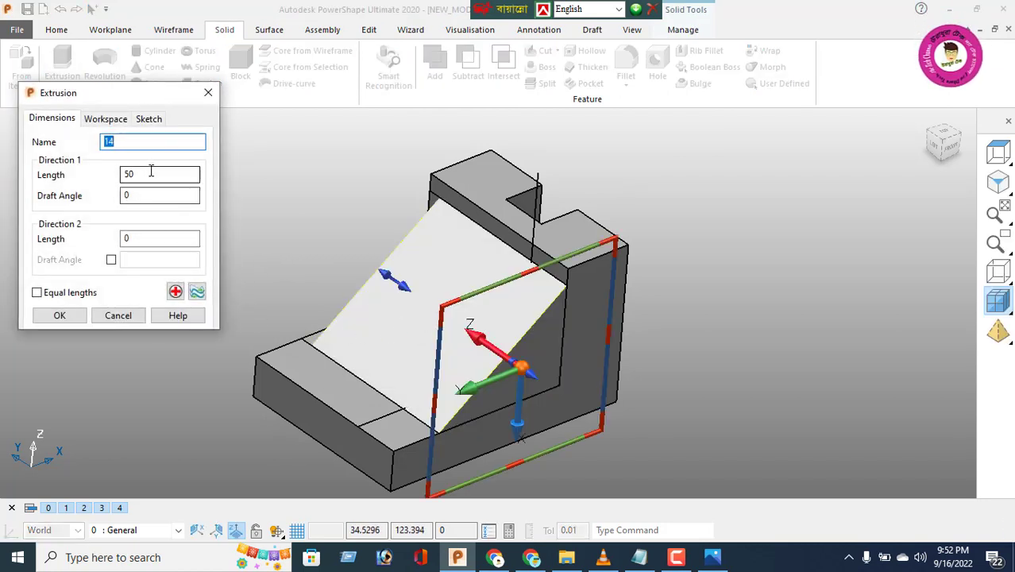
left_click(710, 558)
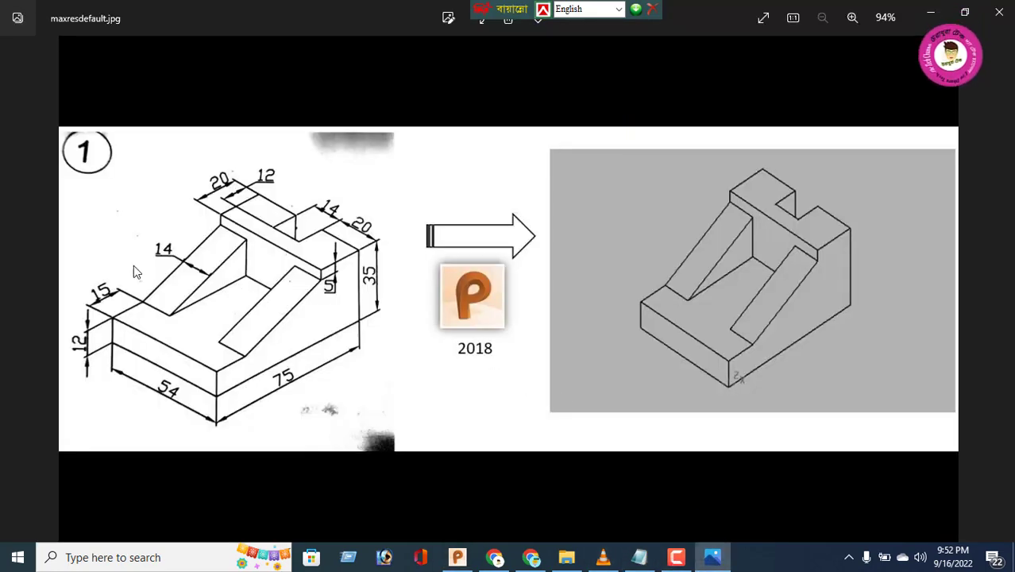
left_click(457, 558)
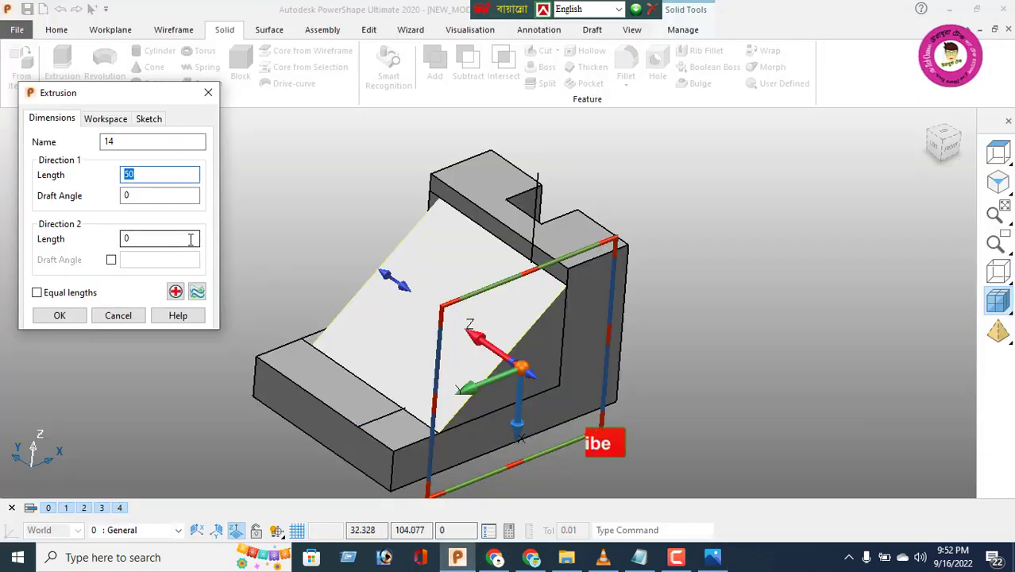
type("14")
key("Return")
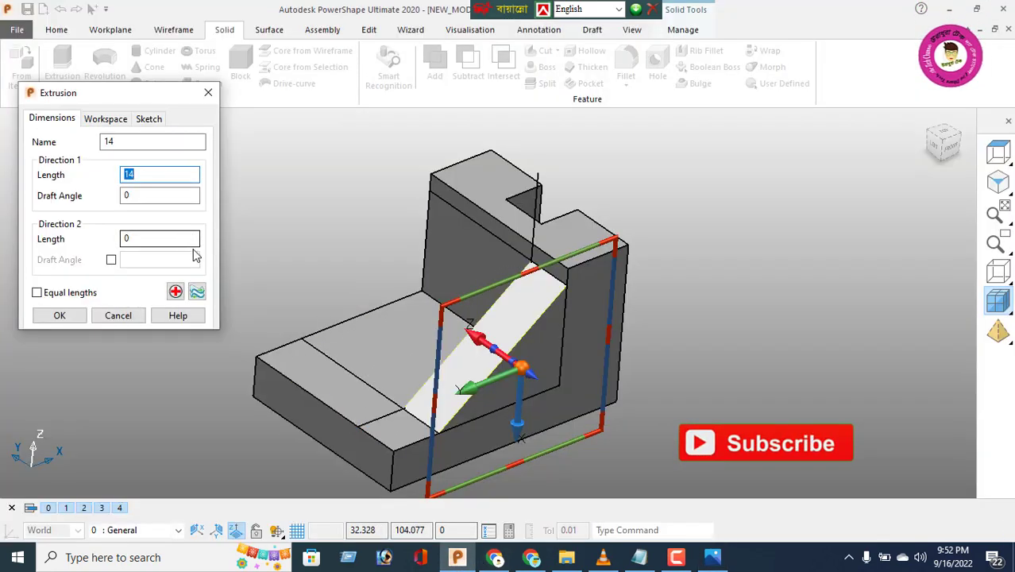
left_click(60, 315)
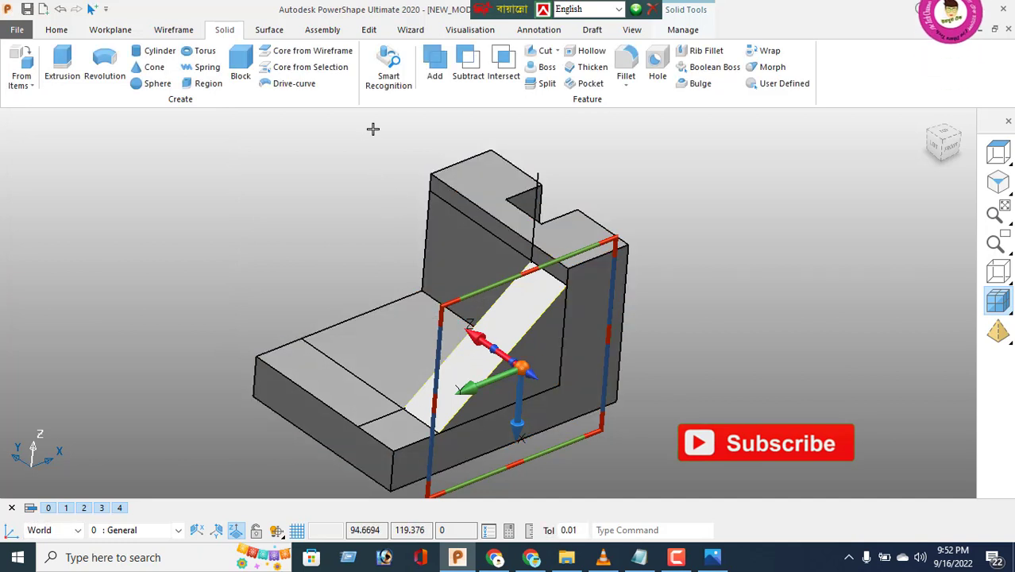
left_click(369, 30)
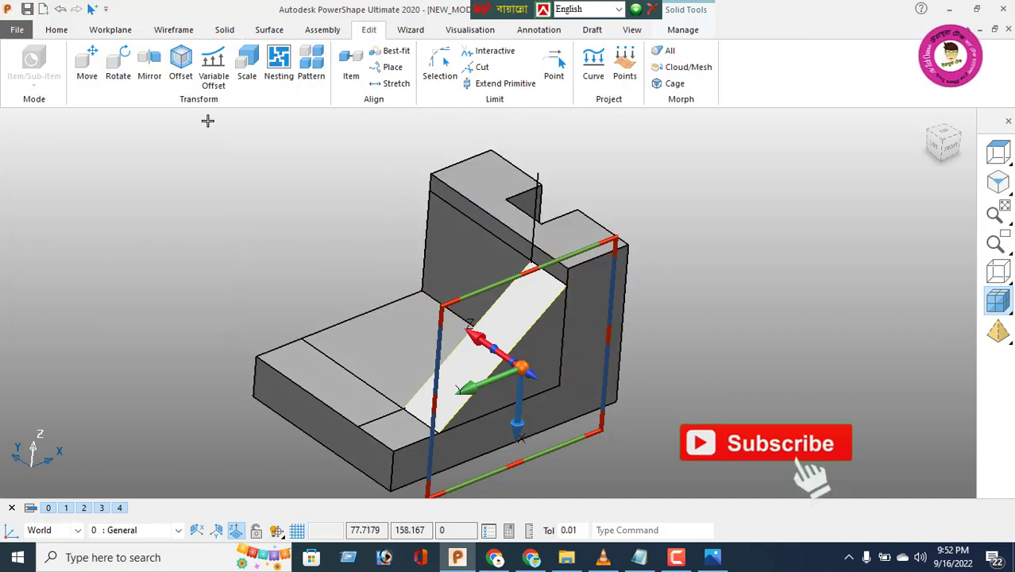
left_click(149, 70)
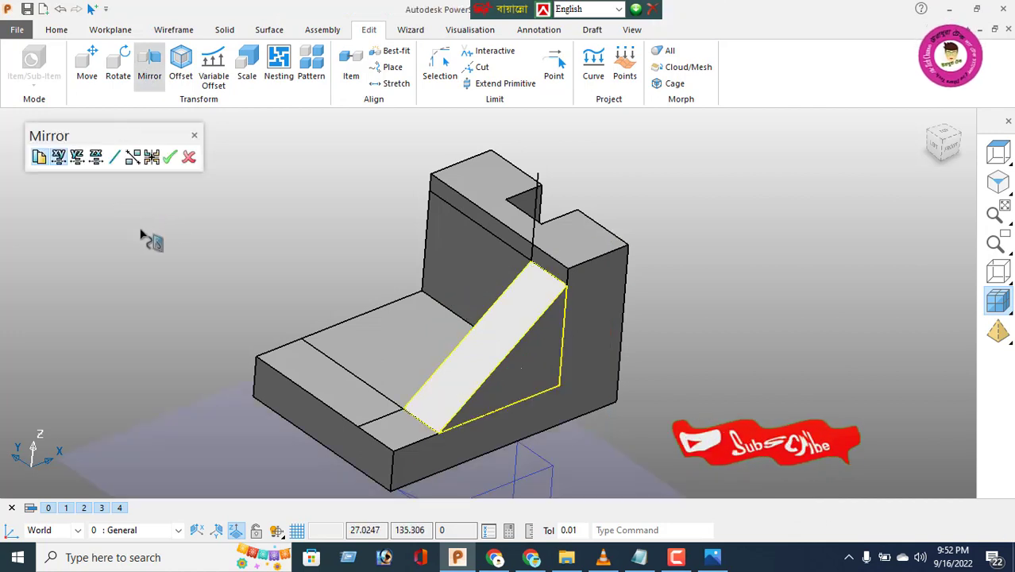
left_click(195, 137)
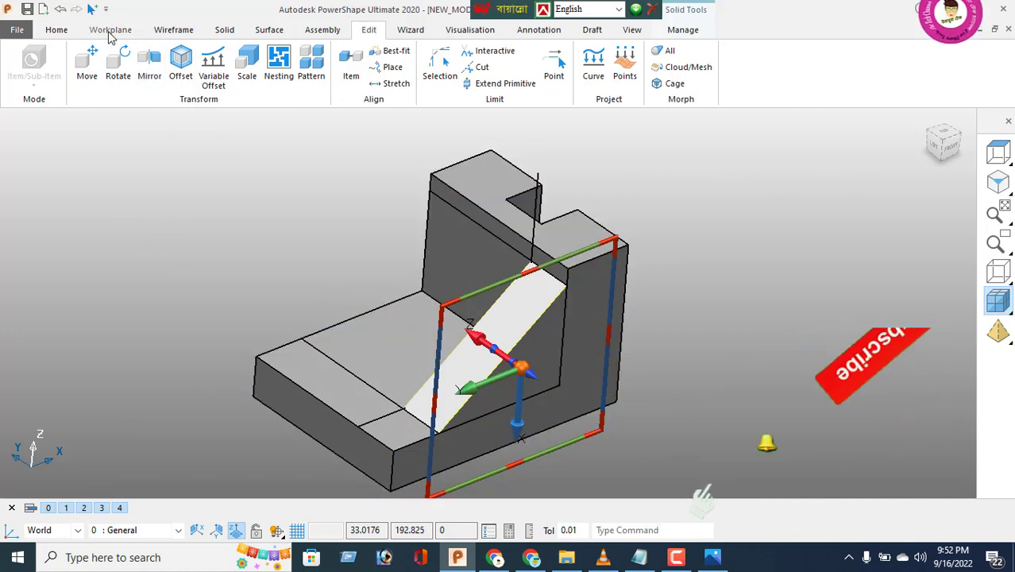
Create a single workplane at the centre of the base plate's top face and deselect it.
left_click(108, 30)
left_click(25, 87)
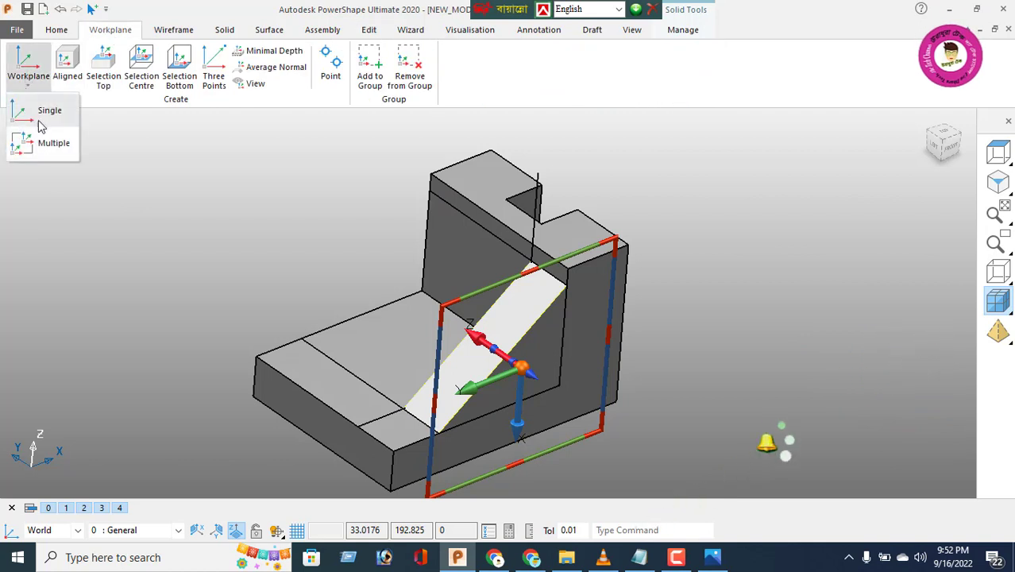
left_click(35, 112)
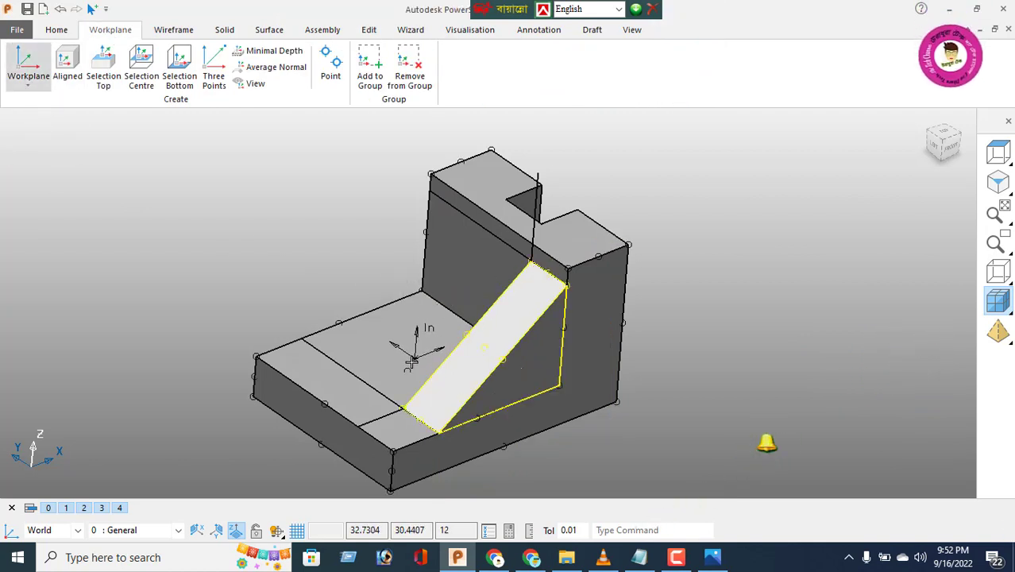
left_click(411, 350)
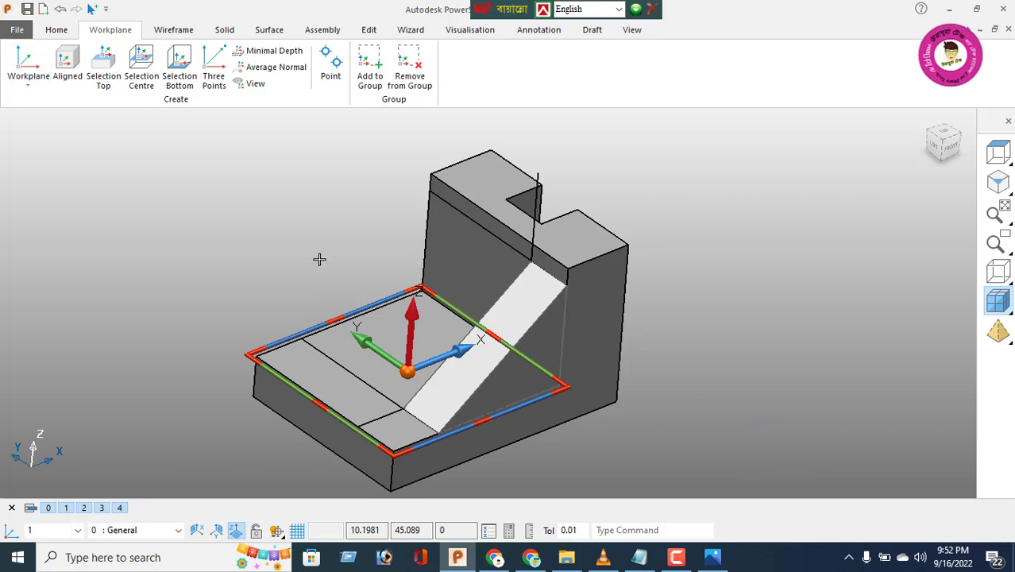
right_click(265, 171)
left_click(295, 183)
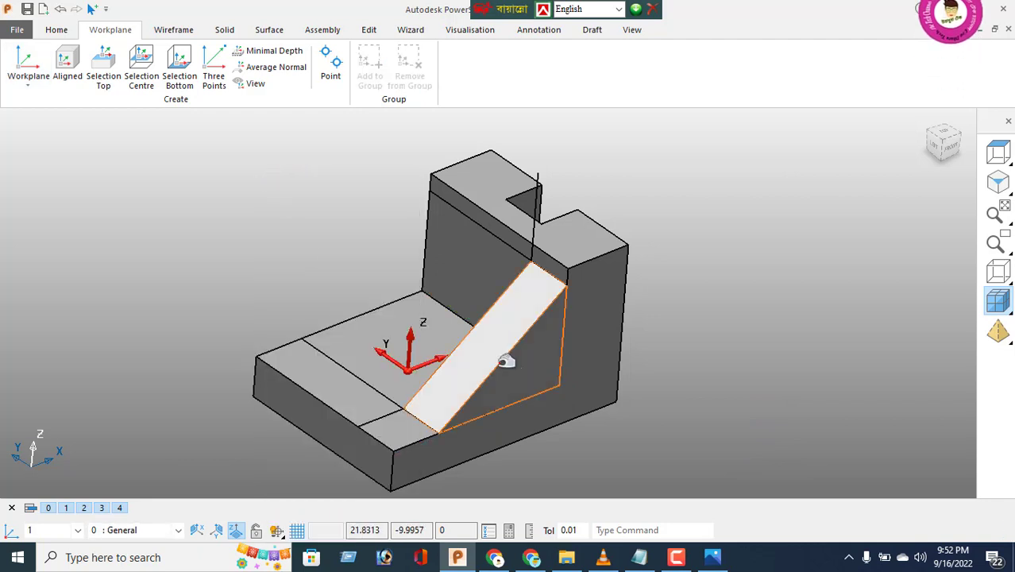
Mirror a copy of the triangular rib about the workplane's ZX plane to the opposite side of the base plate.
left_click(499, 362)
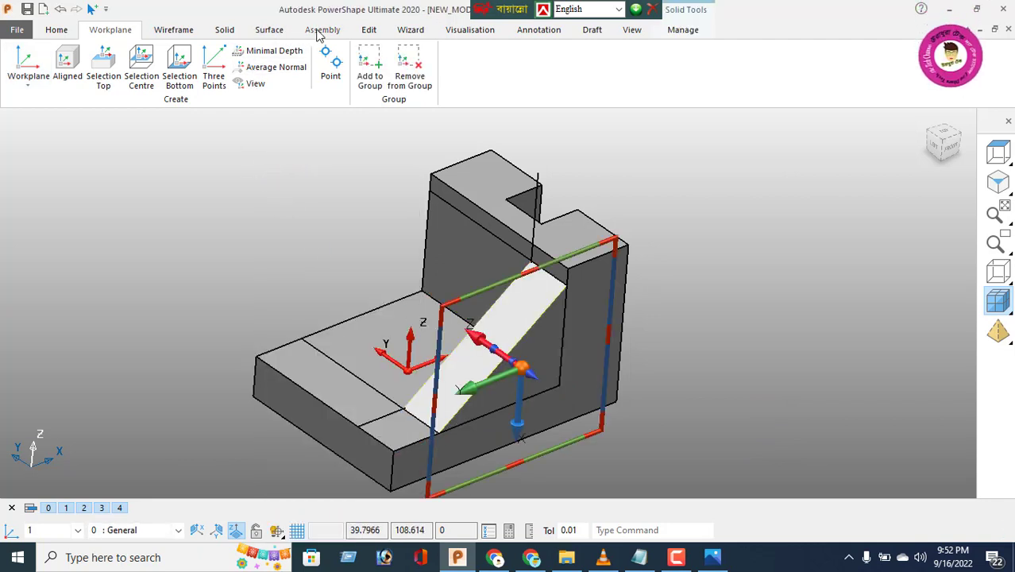
left_click(367, 31)
left_click(149, 65)
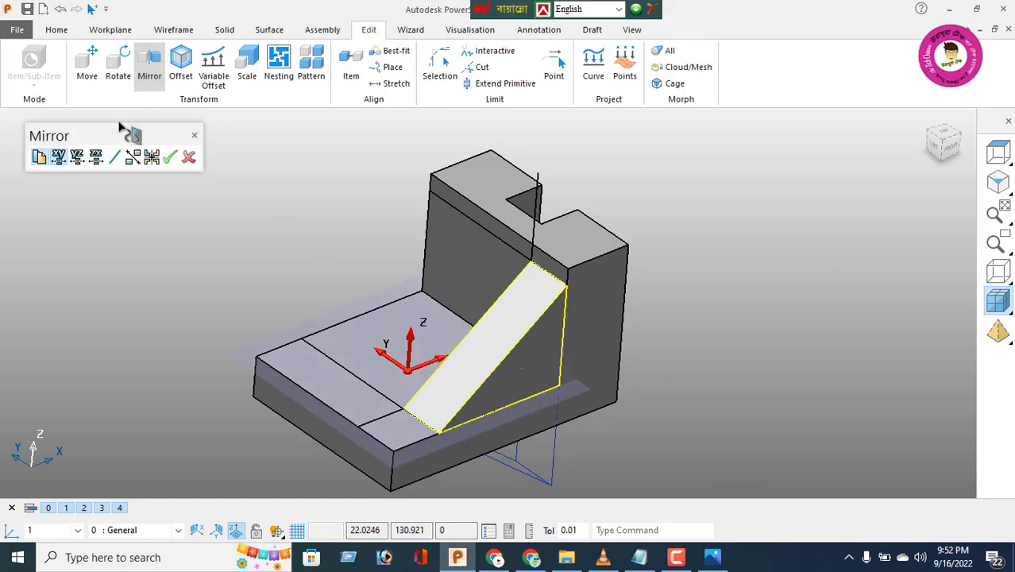
left_click(75, 164)
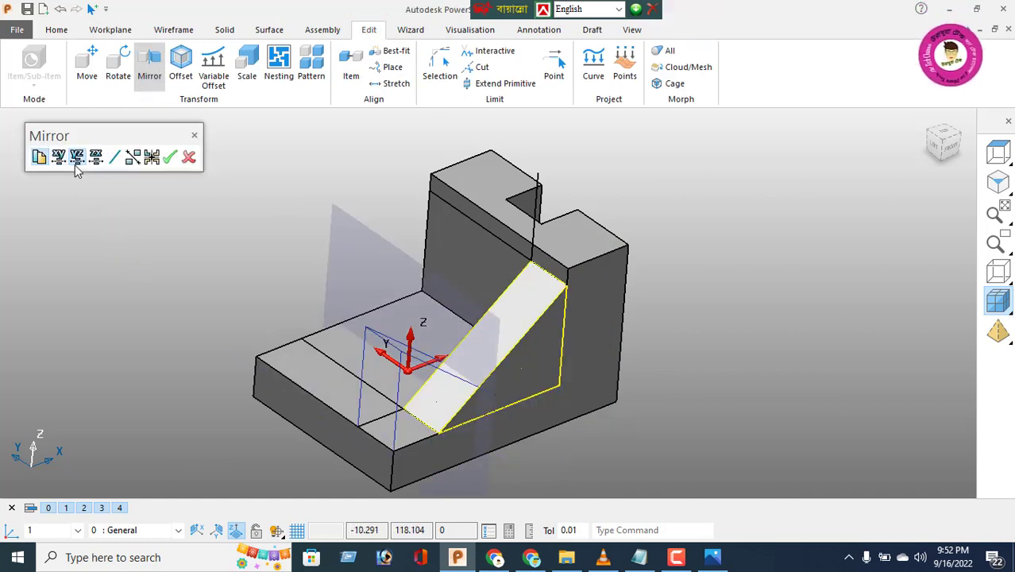
left_click(96, 159)
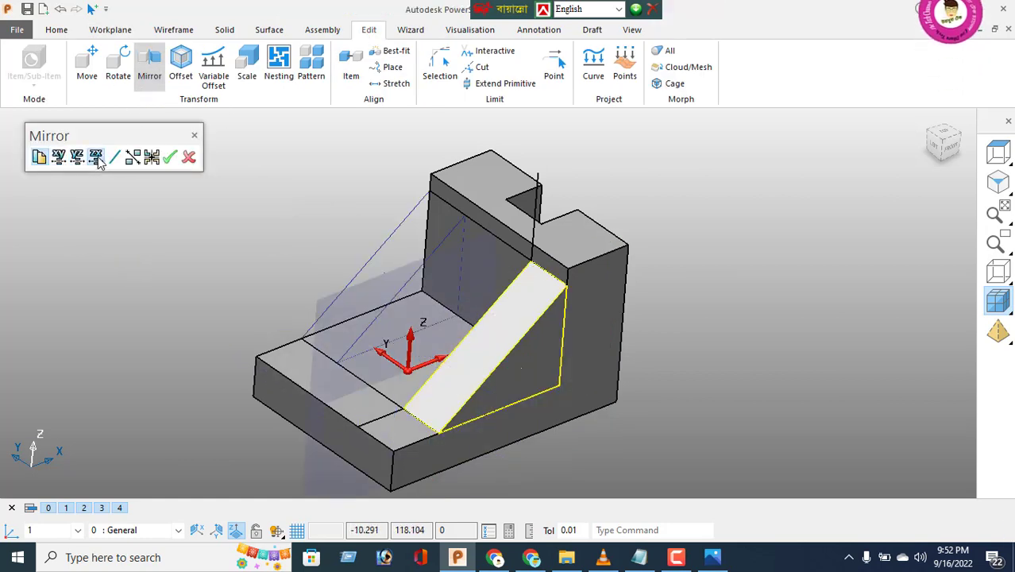
left_click(169, 156)
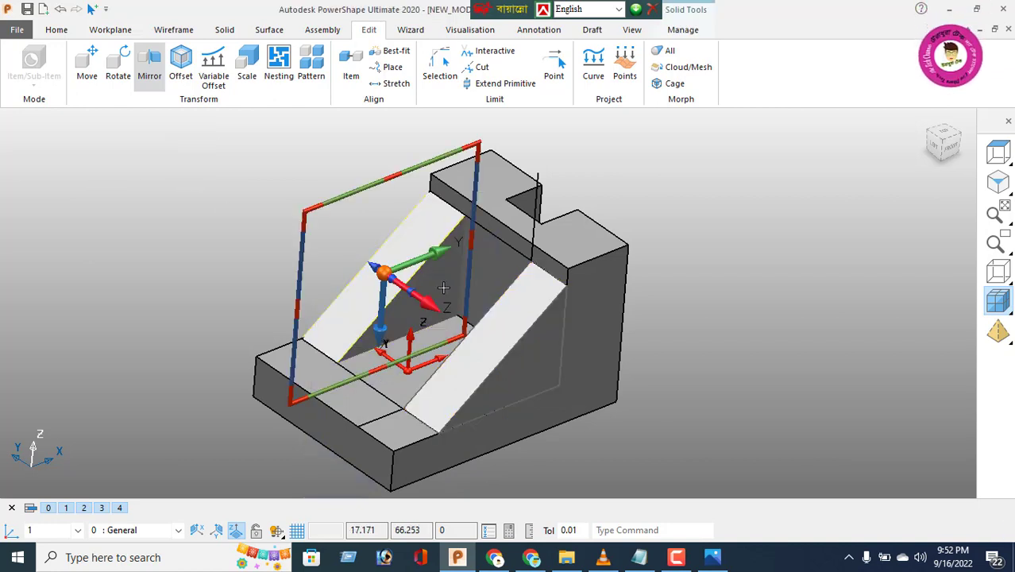
right_click(170, 171)
left_click(200, 183)
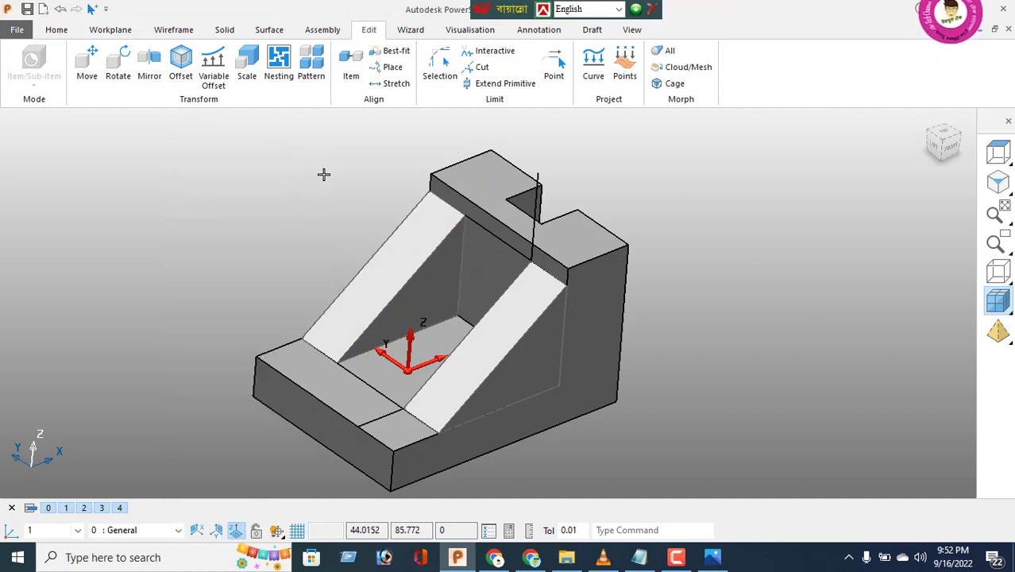
Select the whole model and add both ribs to the bracket body as one solid.
scroll(322, 174, "down", 2)
left_click_drag(299, 136, 612, 436)
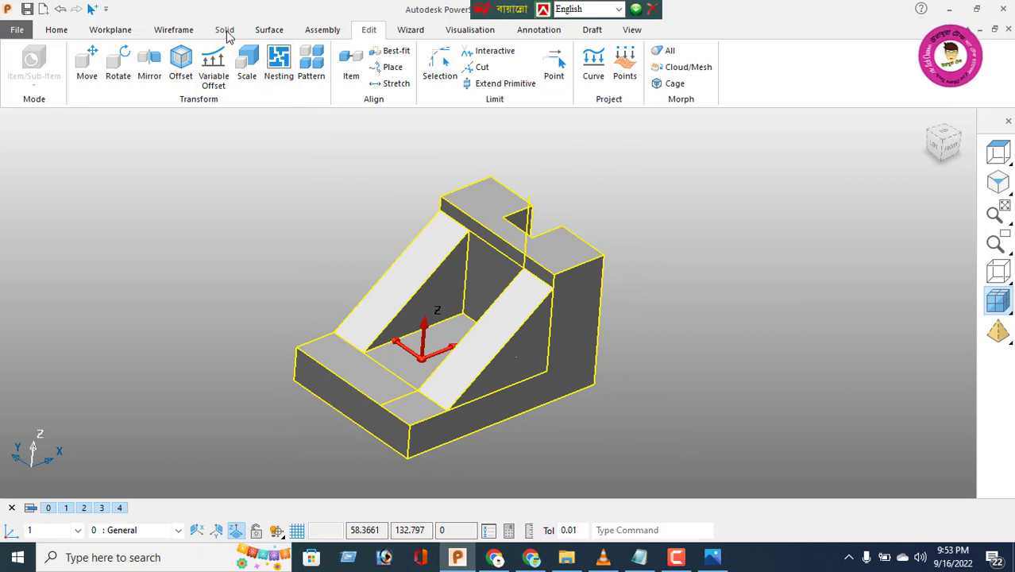
left_click(224, 30)
left_click(438, 68)
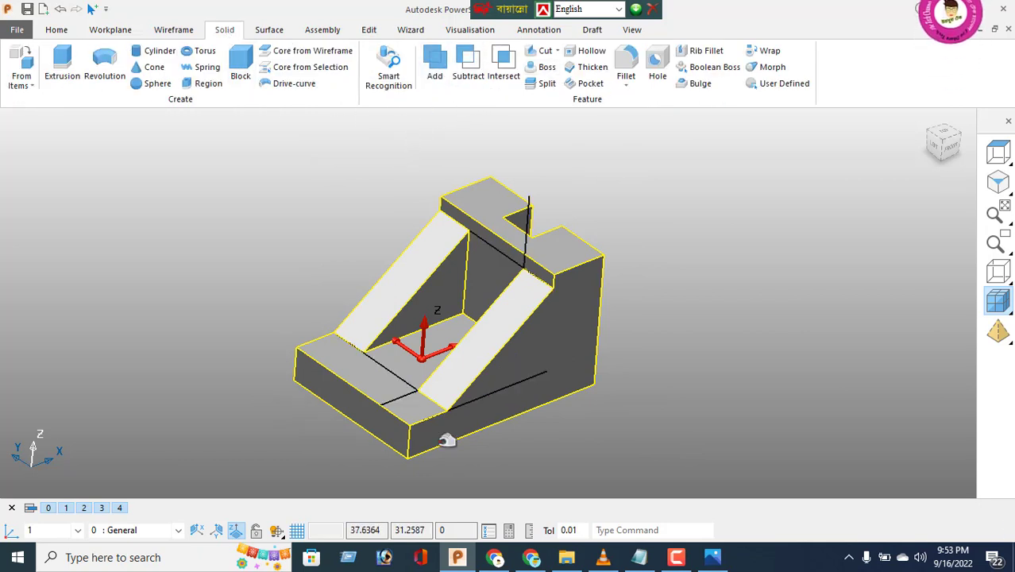
middle_click_drag(480, 366, 376, 279)
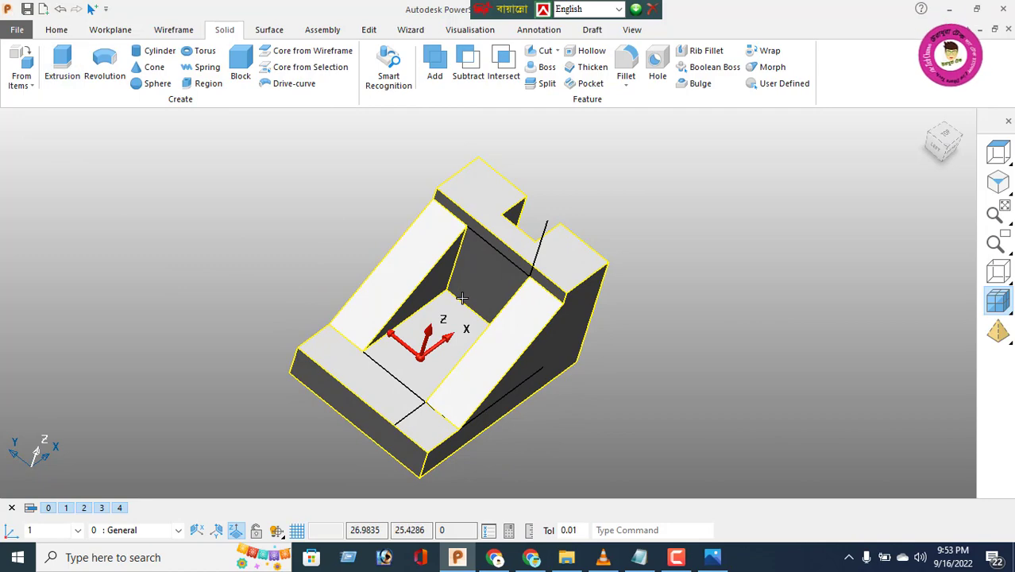
middle_click_drag(568, 373, 394, 285)
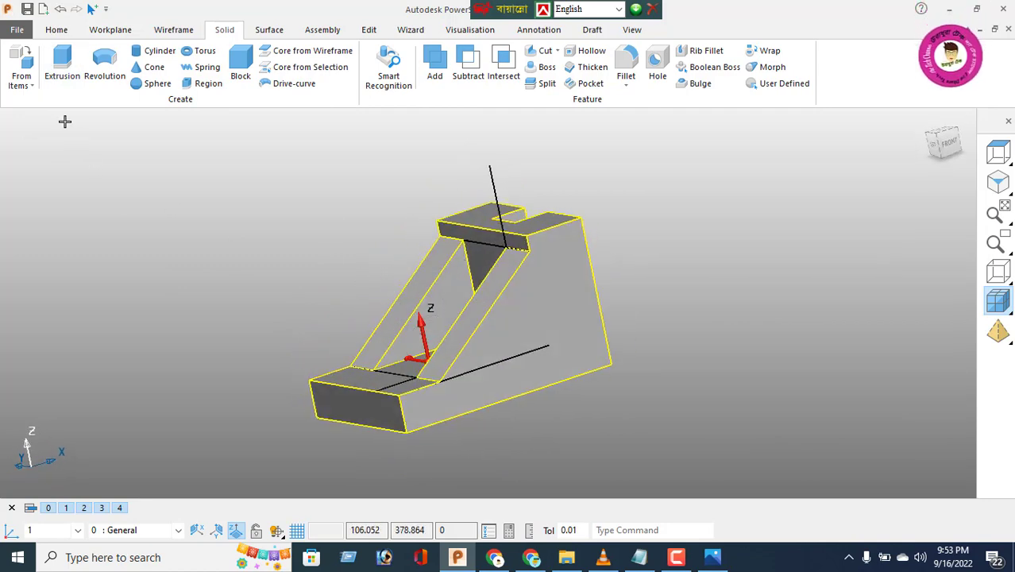
Delete all the leftover wireframe lines and the workplane on the base plate.
left_click(56, 30)
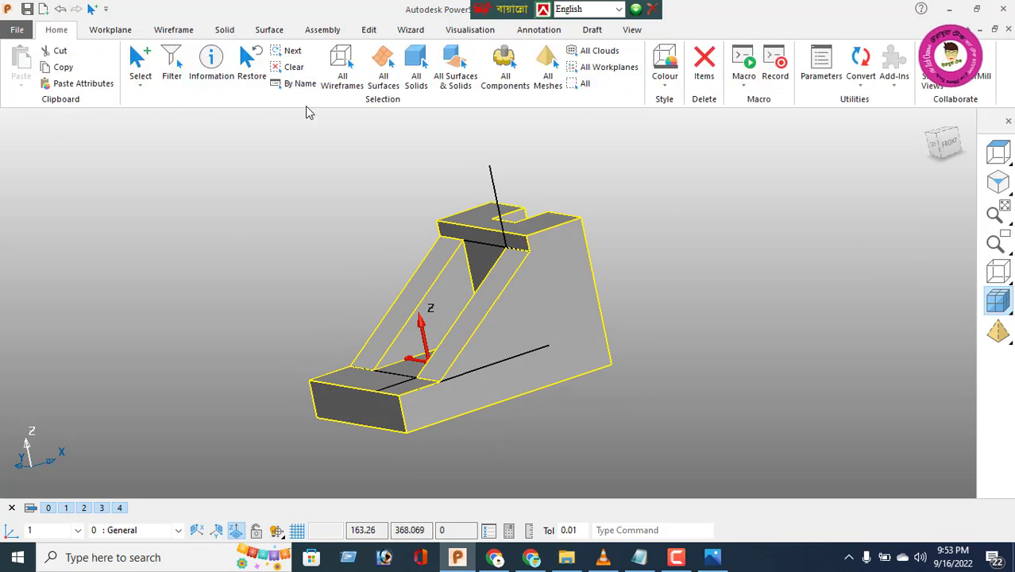
left_click(684, 195)
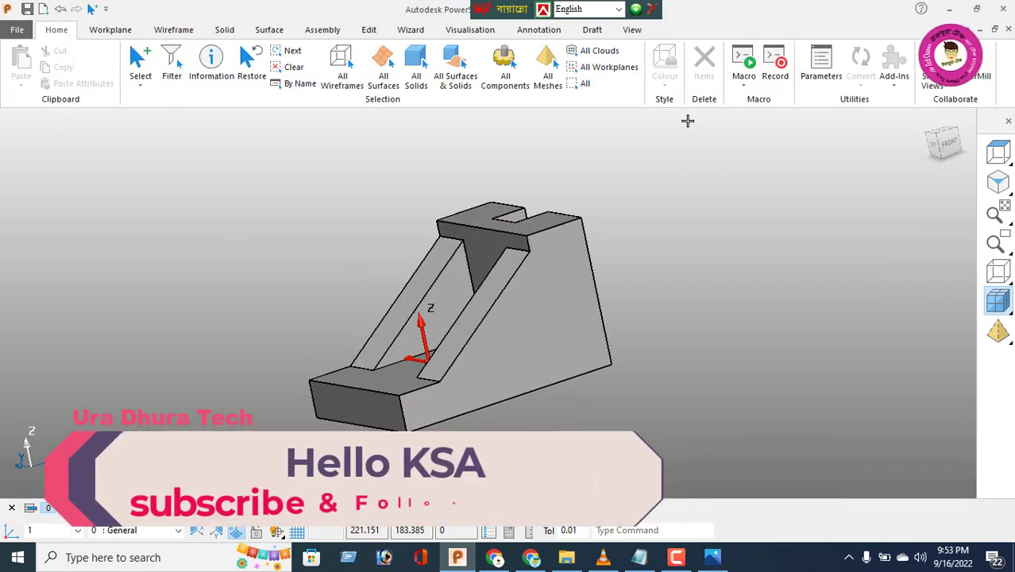
middle_click_drag(675, 198, 528, 396)
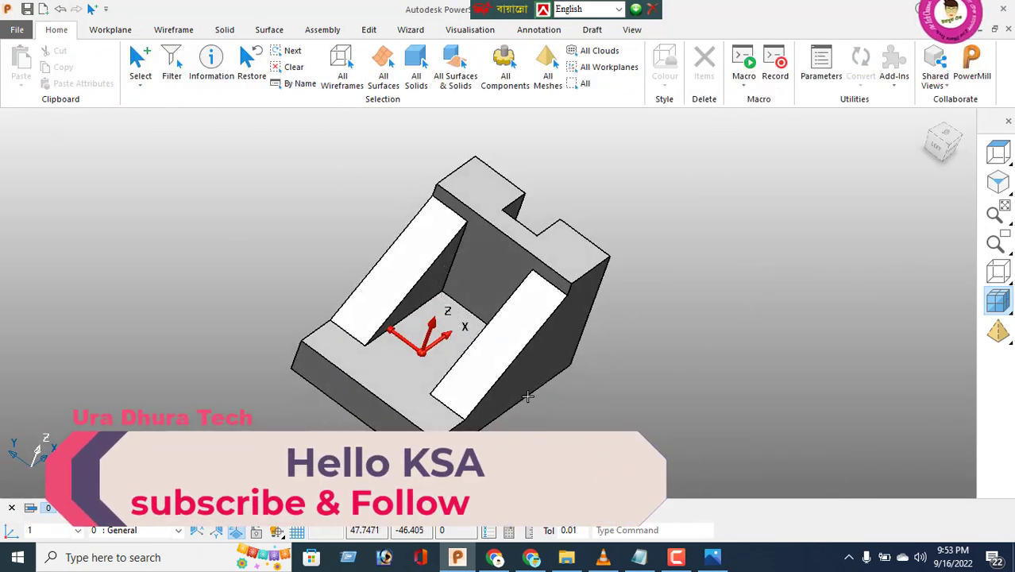
left_click(428, 329)
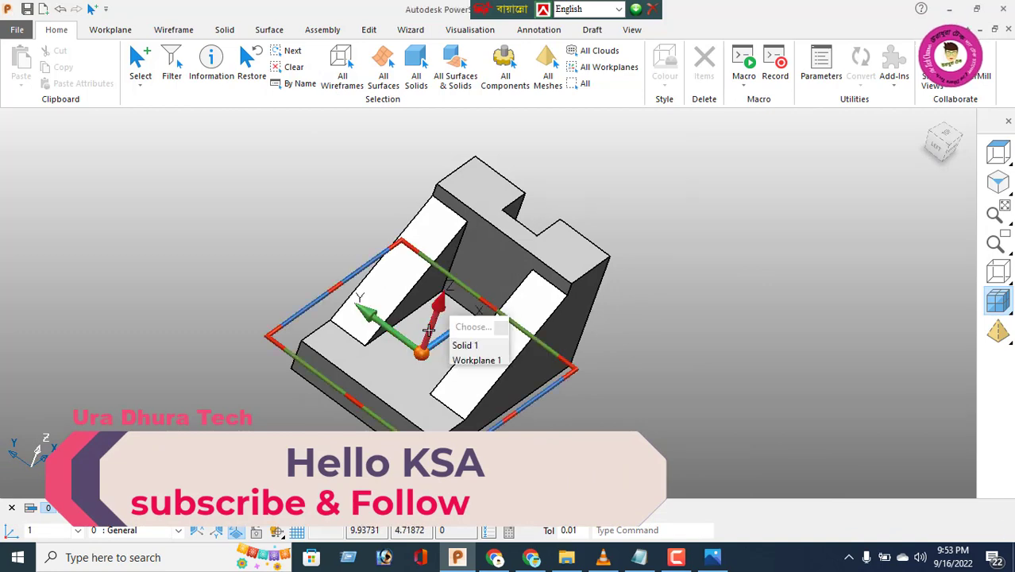
key("Delete")
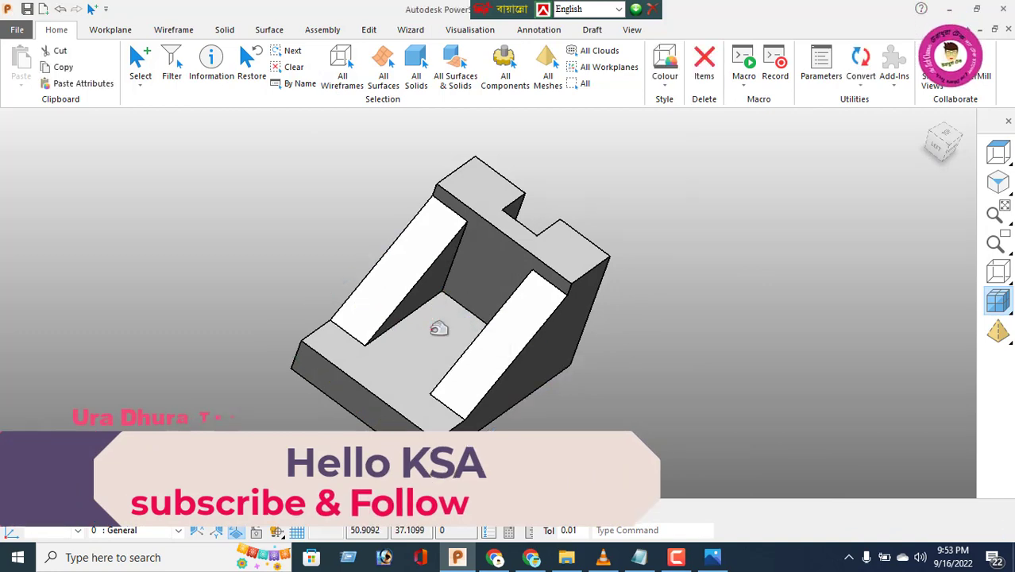
Inspect the finished bracket from several angles and colour the whole solid pink.
middle_click_drag(530, 384, 282, 363)
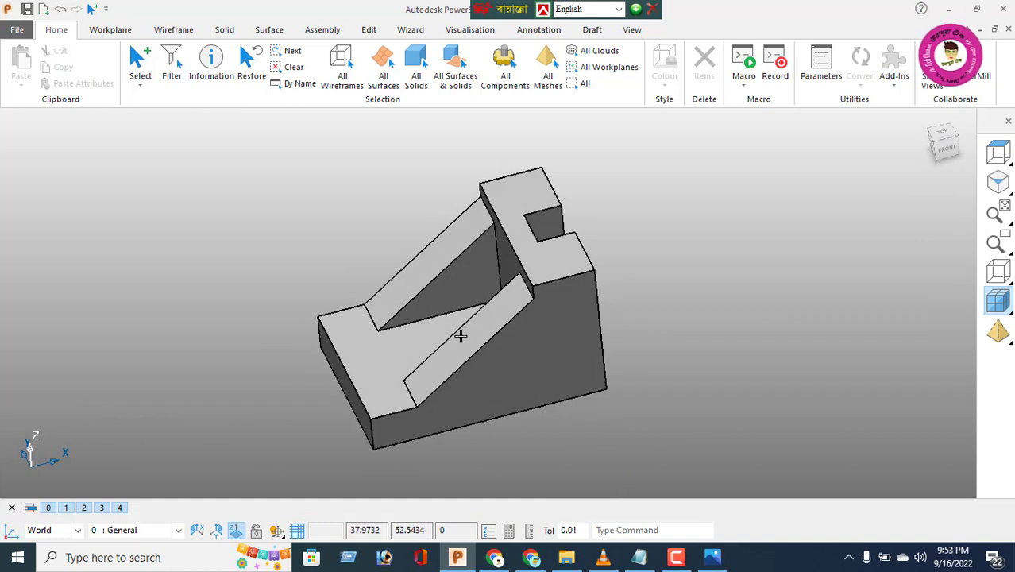
middle_click_drag(471, 323, 823, 321)
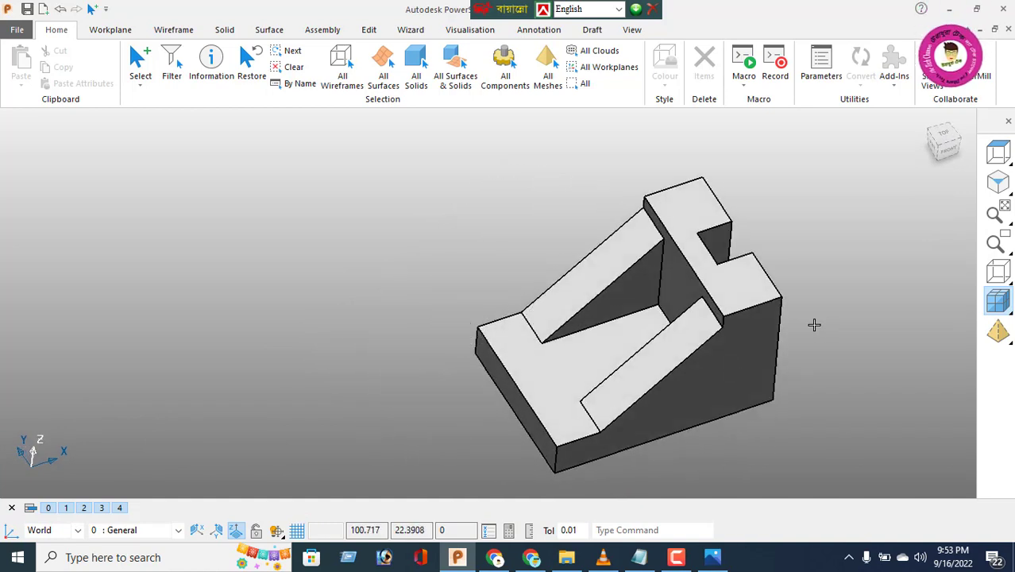
middle_click_drag(698, 340, 655, 349)
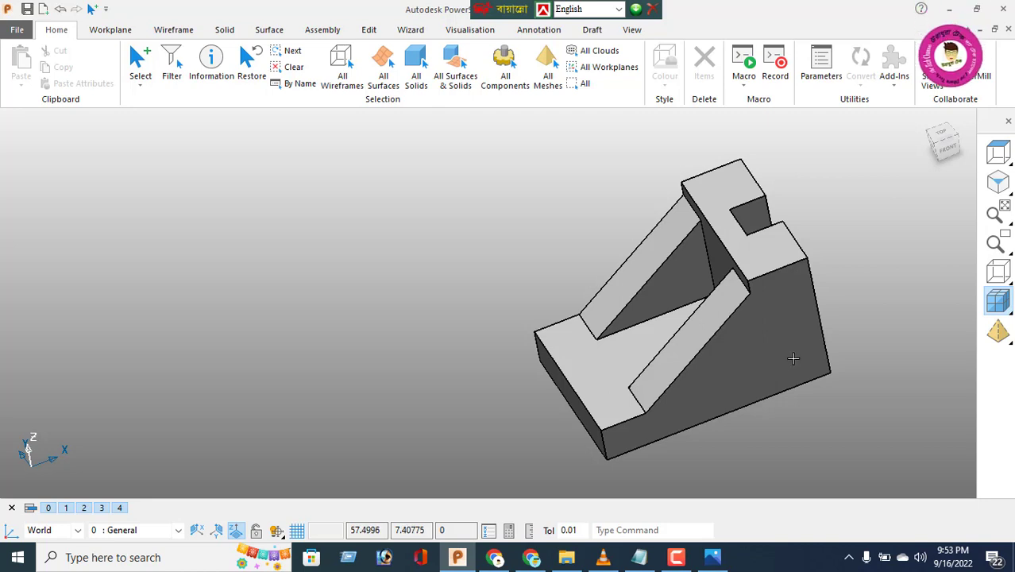
middle_click_drag(796, 292, 848, 233)
middle_click_drag(612, 339, 543, 309)
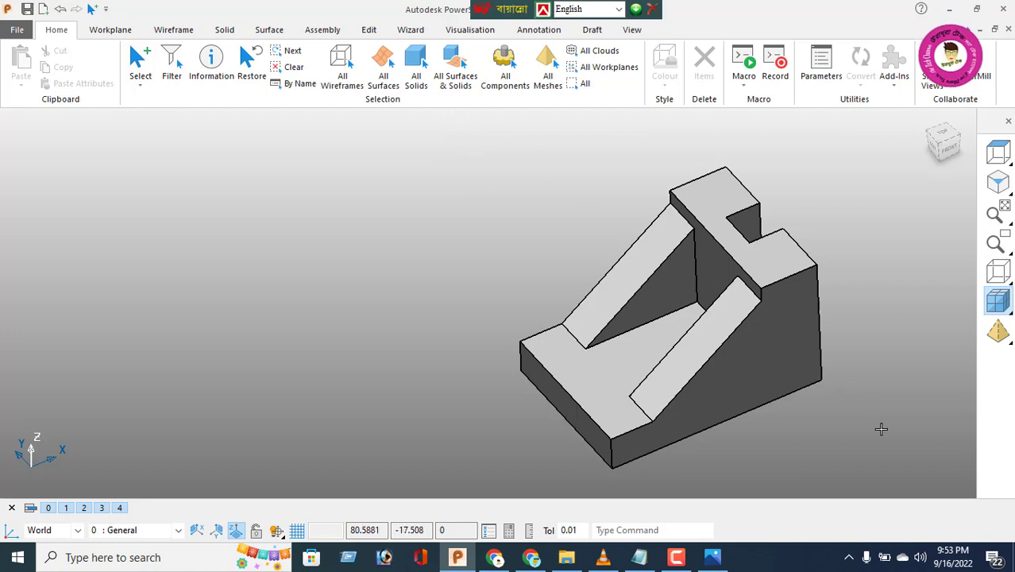
left_click_drag(499, 163, 877, 476)
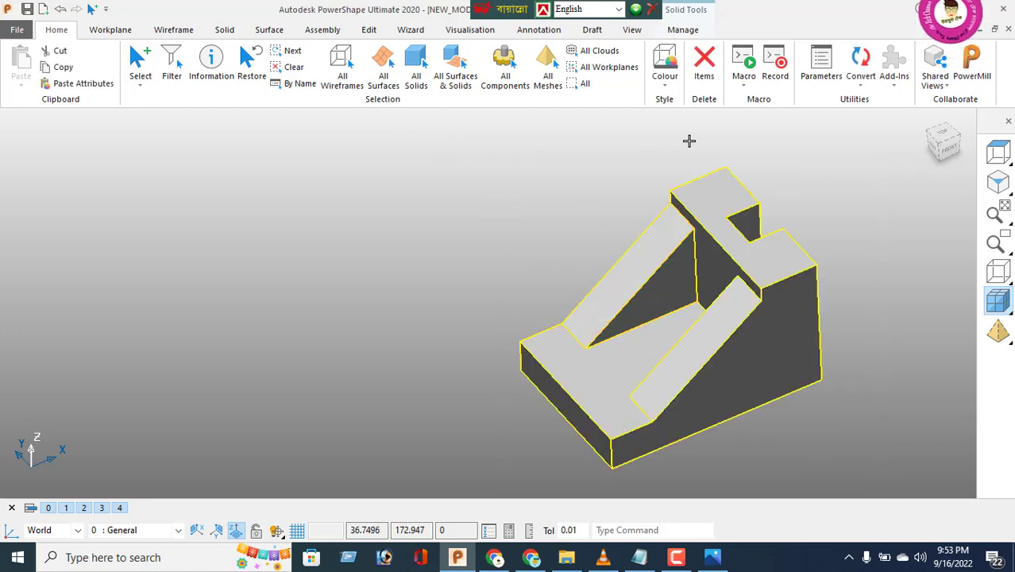
left_click(667, 86)
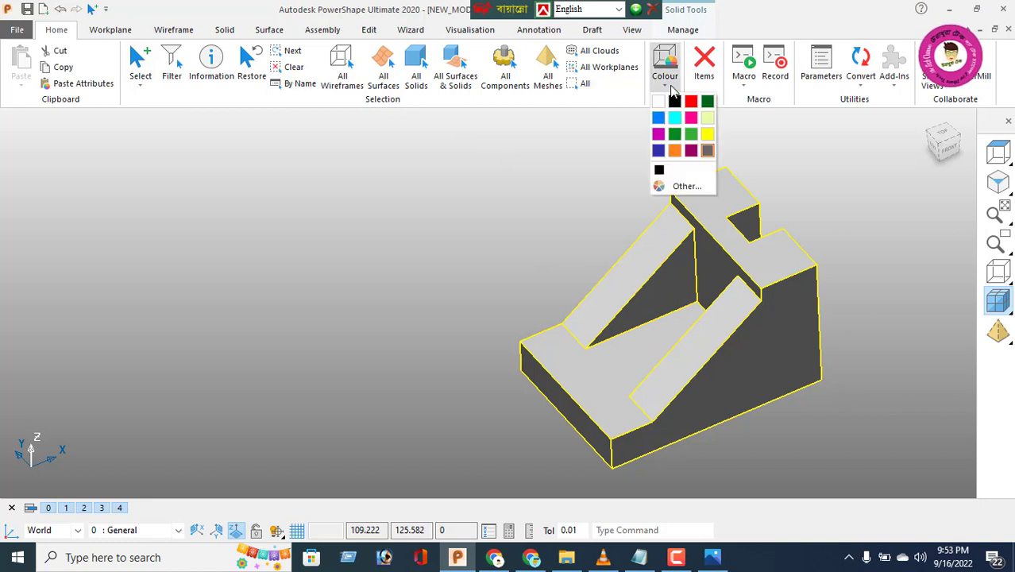
left_click(690, 119)
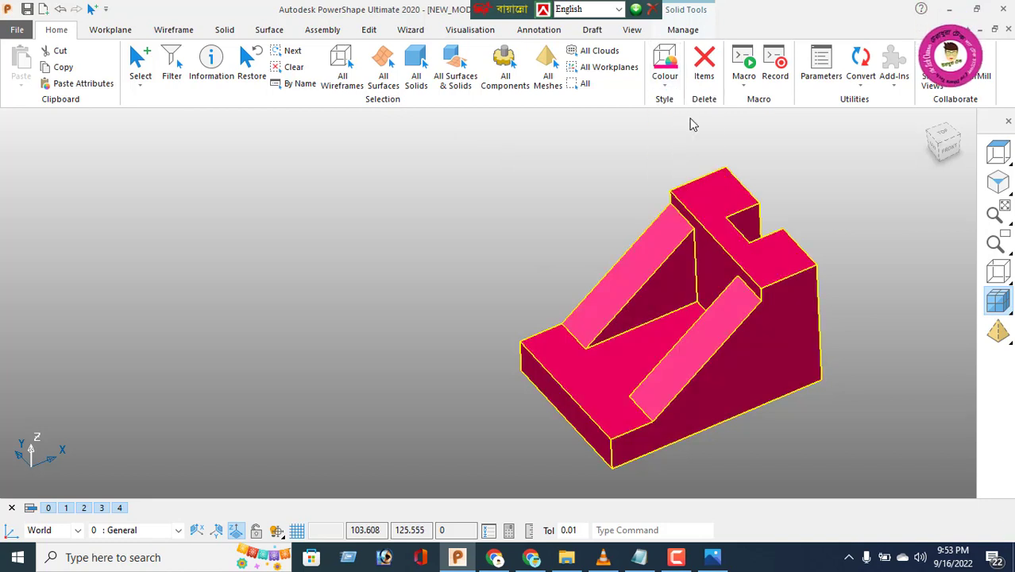
Change the colour of the whole selected bracket solid to yellow.
middle_click_drag(734, 292, 785, 310)
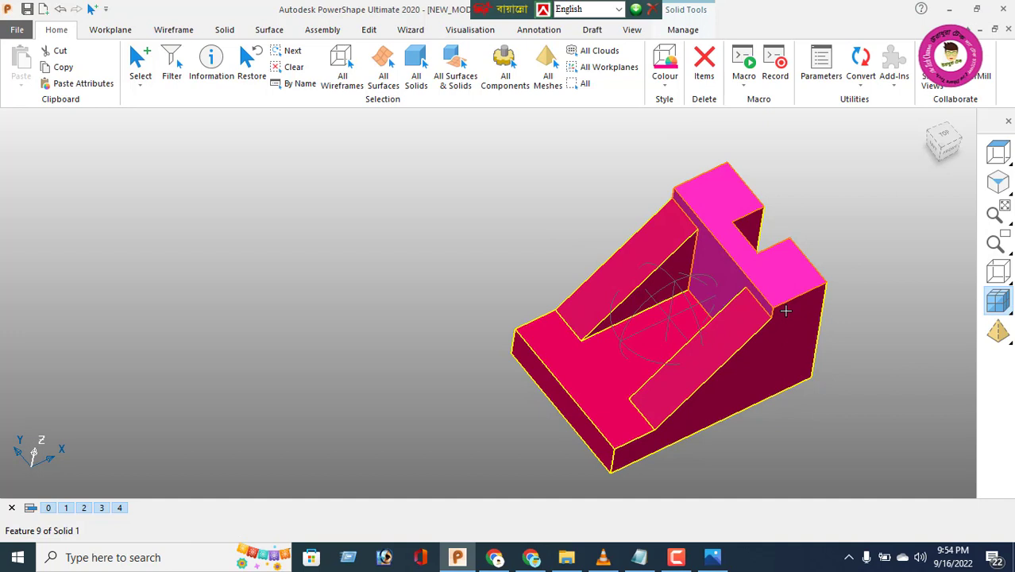
left_click(665, 86)
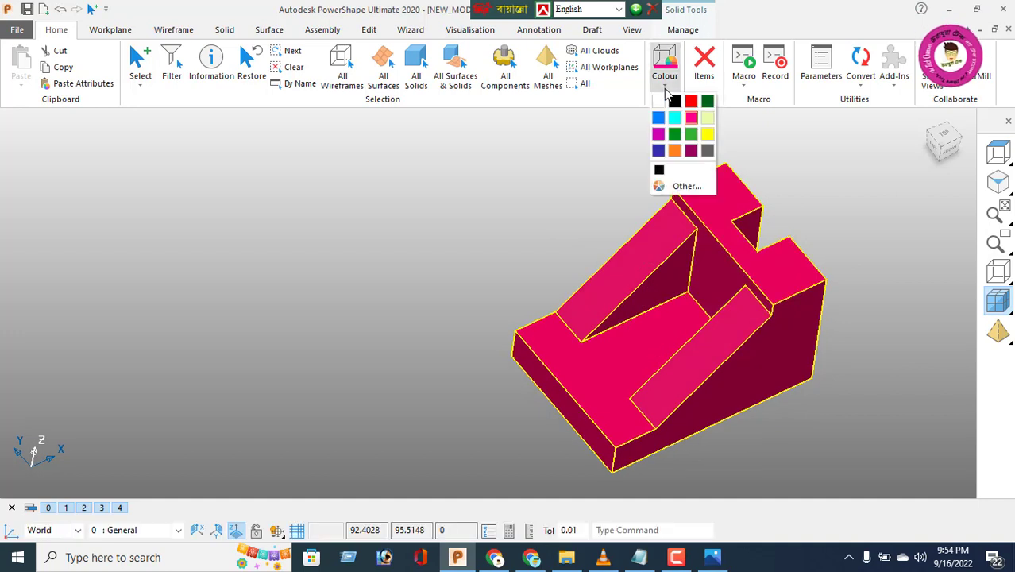
left_click(706, 133)
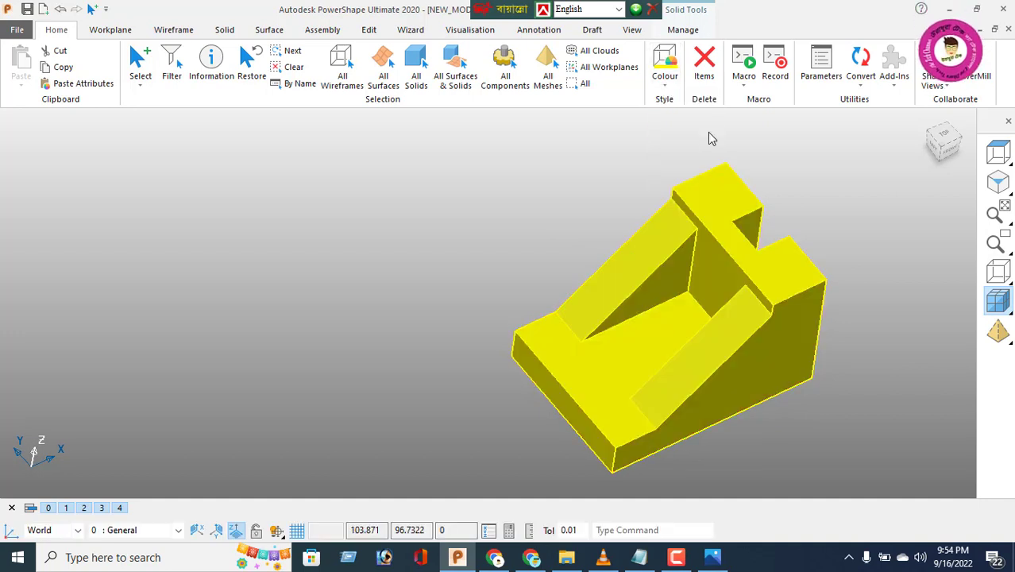
Recolour the whole bracket solid with the medium green from the standard palette and check it from another angle.
left_click(664, 87)
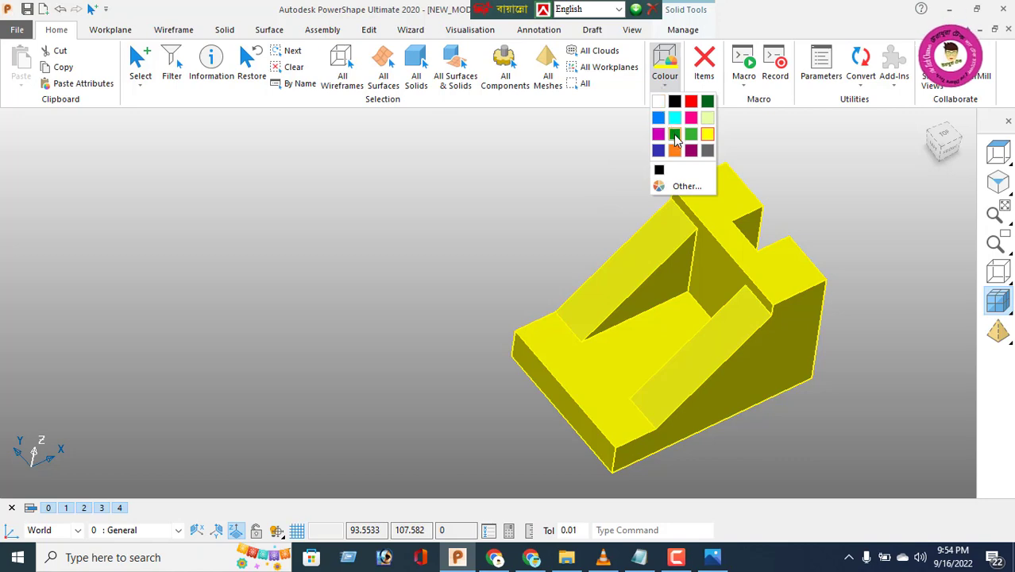
left_click(674, 135)
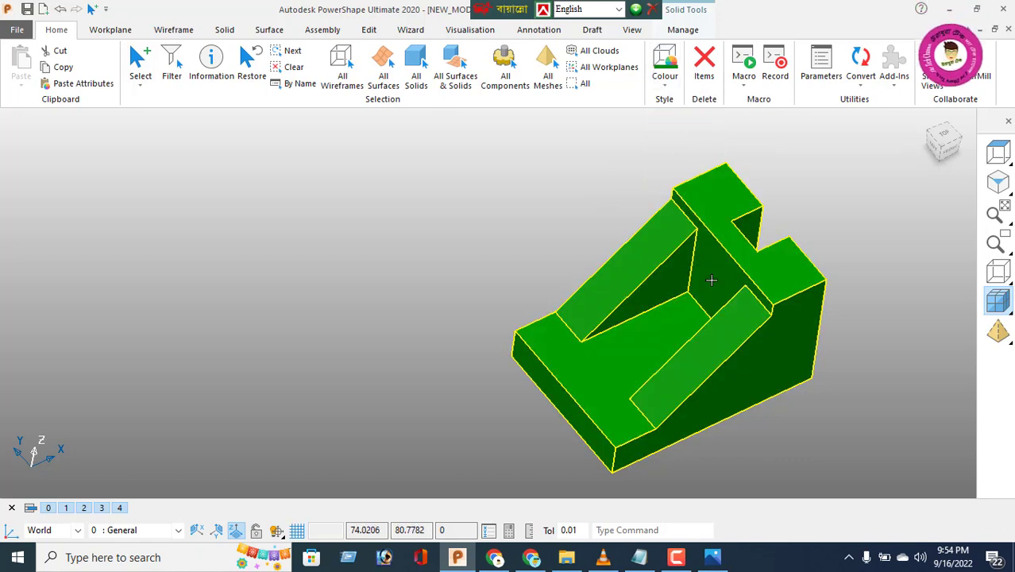
middle_click_drag(711, 280, 763, 357)
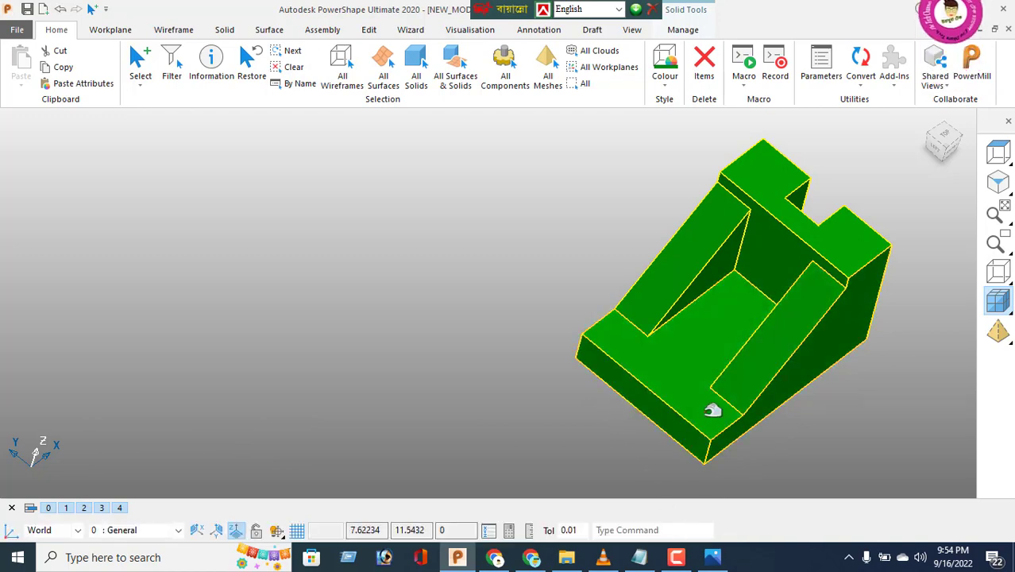
middle_click_drag(657, 379, 670, 409)
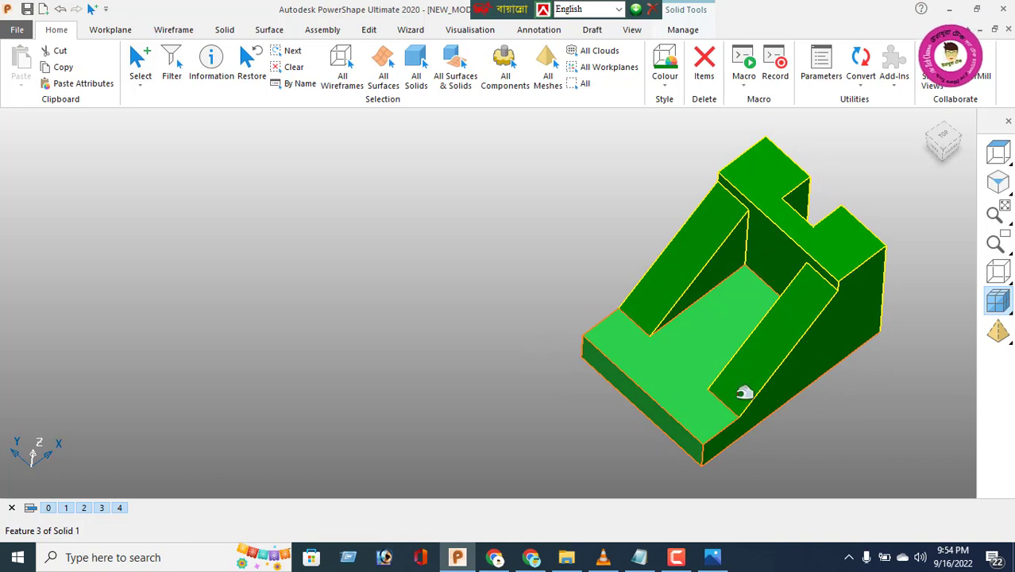